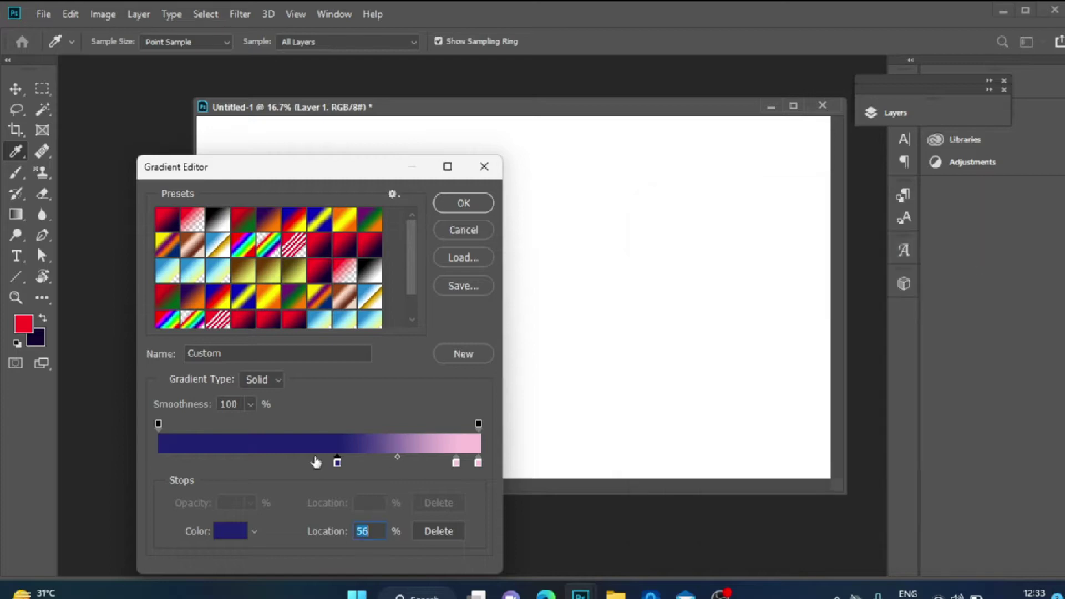
Recolour the gradient's end stop to #fa4d5e, move the light pink stop inward and set the dark blue stop to 33%.
{"action": "left_click_drag", "start_coordinate": [337, 462], "coordinate": [287, 462]}
{"action": "left_click", "coordinate": [229, 531]}
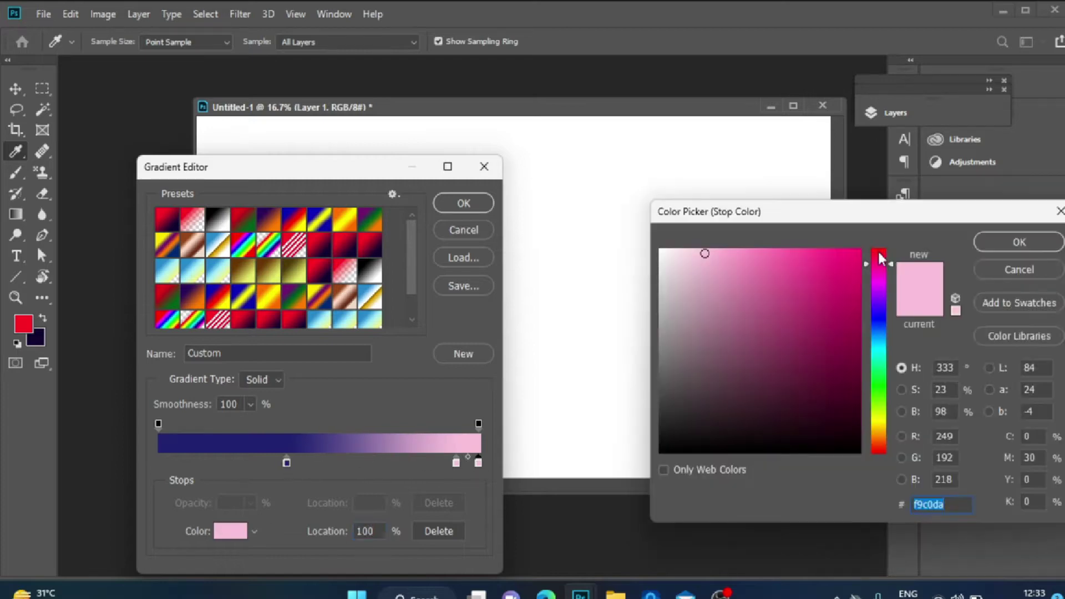
{"action": "left_click", "coordinate": [744, 254]}
{"action": "left_click", "coordinate": [799, 253]}
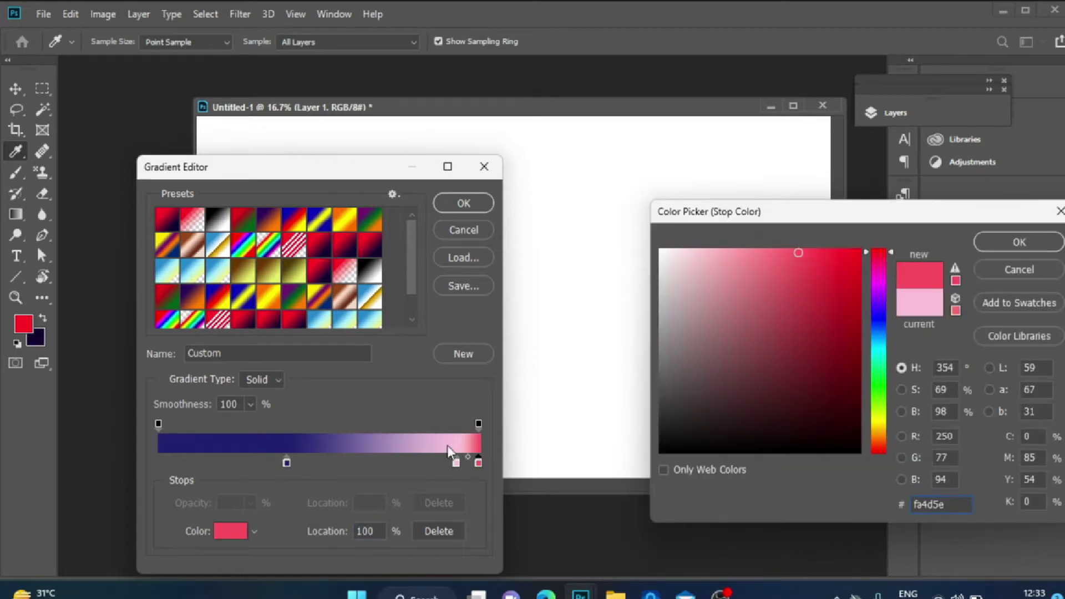
{"action": "left_click", "coordinate": [1019, 242]}
{"action": "left_click_drag", "start_coordinate": [456, 463], "coordinate": [411, 464]}
{"action": "left_click_drag", "start_coordinate": [286, 462], "coordinate": [264, 464]}
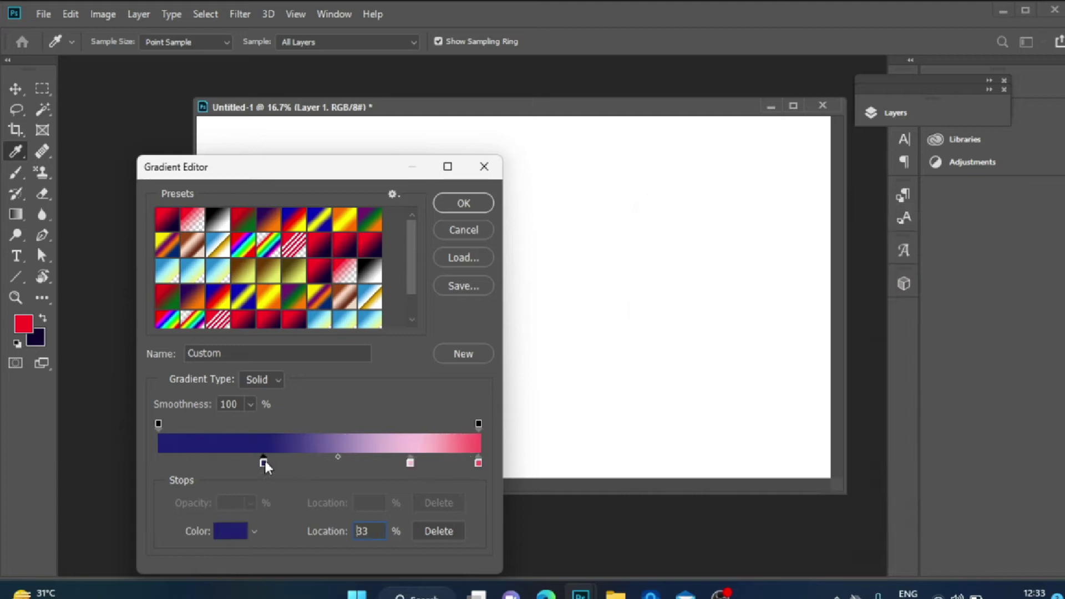
{"action": "key", "text": "Return"}
Fill Layer 1 with the edited gradient vertically, dark blue above and red below, and add a new layer on top.
{"action": "mouse_move", "coordinate": [547, 447]}
{"action": "left_mouse_down"}
{"action": "mouse_move", "coordinate": [541, 149]}
{"action": "mouse_move", "coordinate": [546, 453]}
{"action": "left_mouse_up"}
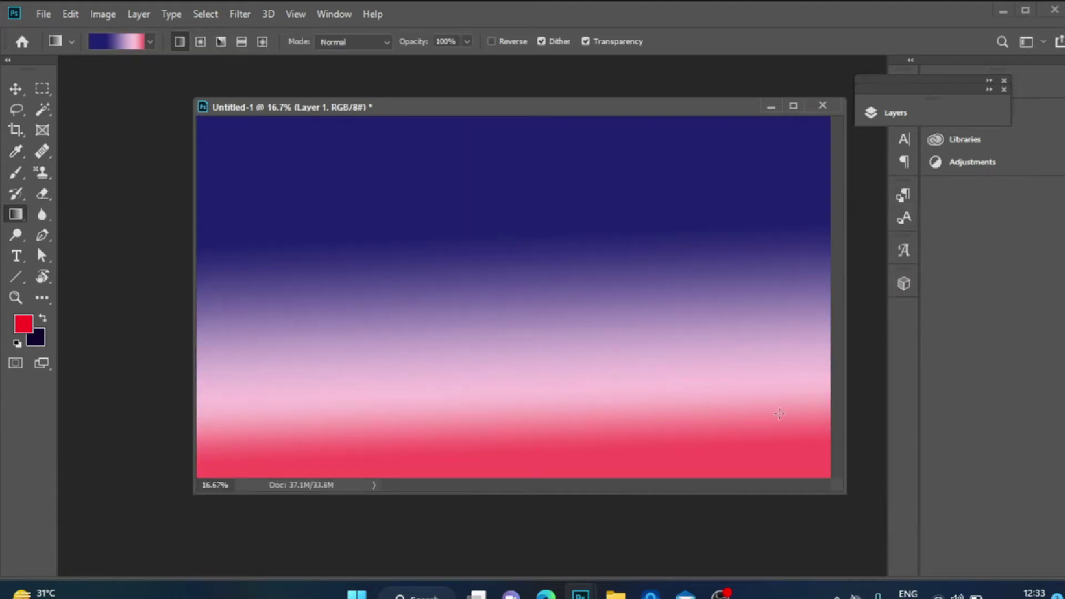
{"action": "left_click", "coordinate": [904, 113]}
{"action": "left_click", "coordinate": [805, 481]}
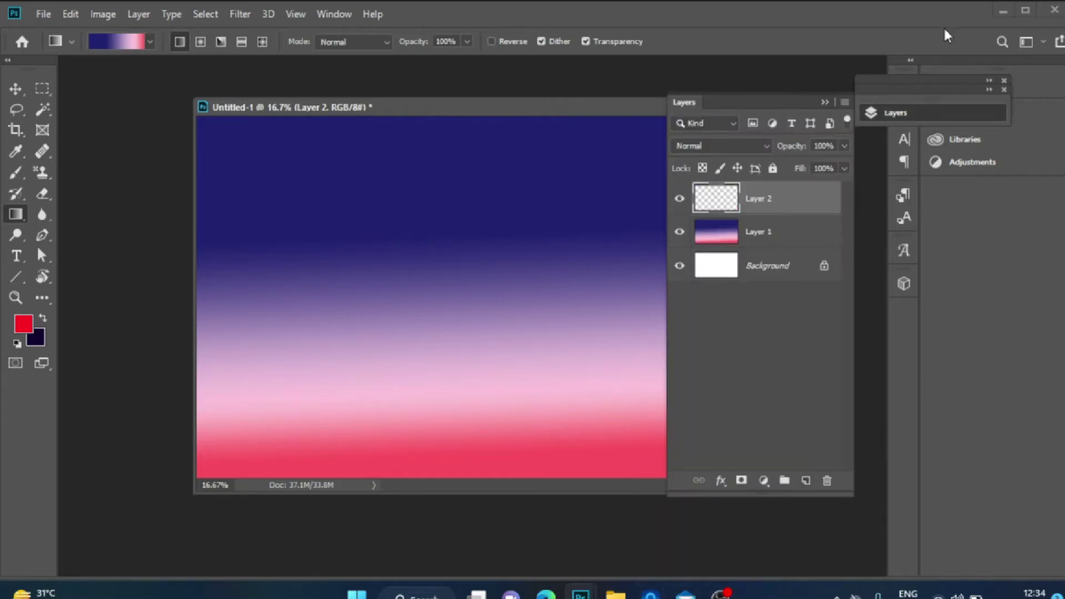
Switch to Google Chrome and open it with one of the saved user profiles.
{"action": "key", "text": "super"}
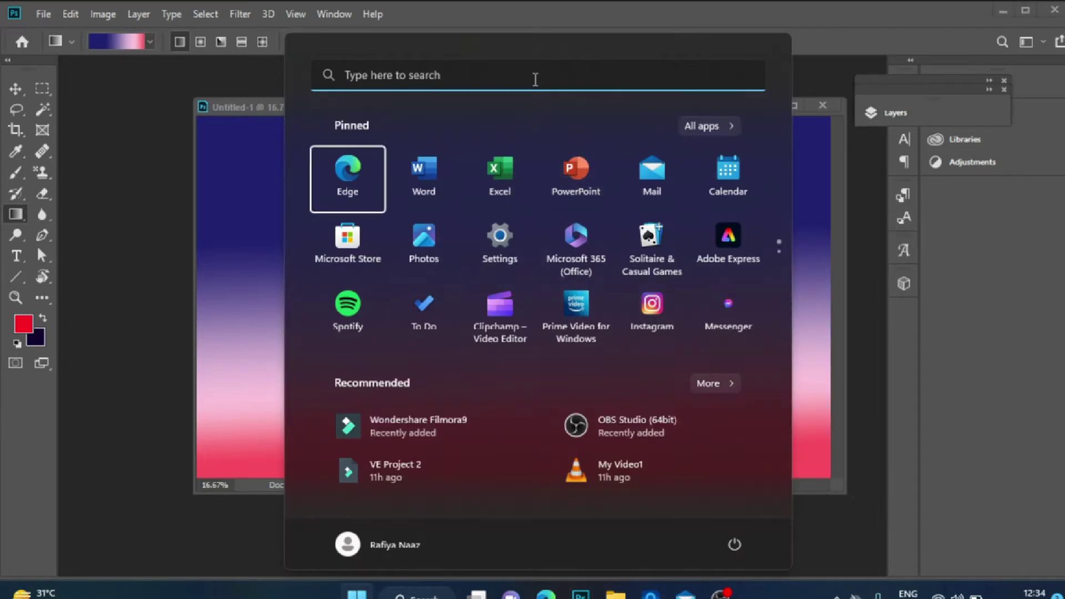
{"action": "type", "text": "ch"}
{"action": "key", "text": "Return"}
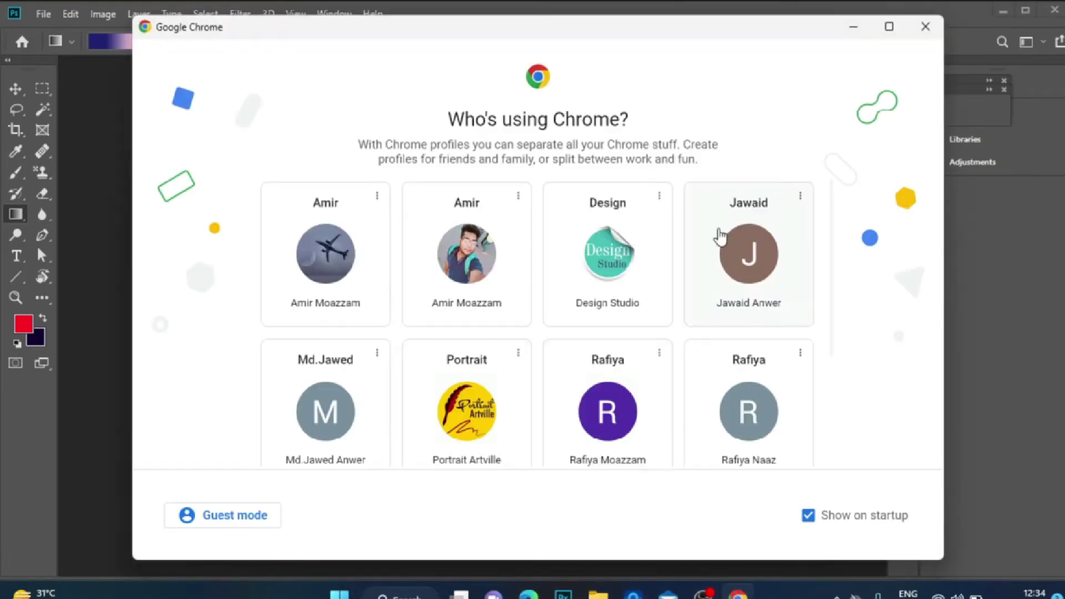
{"action": "left_click", "coordinate": [480, 419]}
Search Google Images for "phone in hand".
{"action": "type", "text": "hfon"}
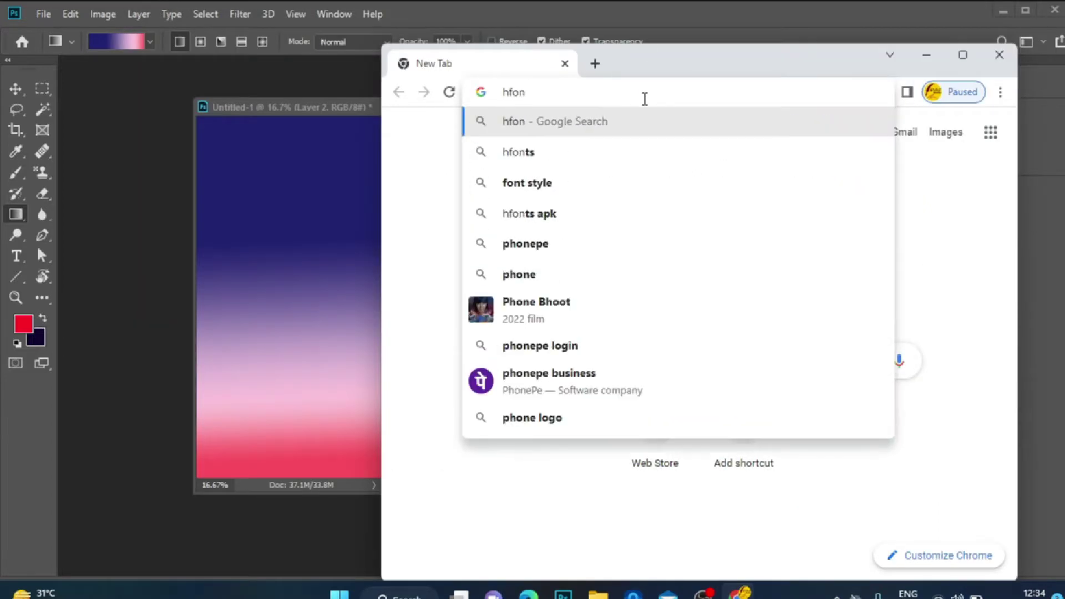
{"action": "key", "text": "BackSpace"}
{"action": "key", "text": "BackSpace"}
{"action": "key", "text": "BackSpace"}
{"action": "key", "text": "BackSpace"}
{"action": "type", "text": "phone in "}
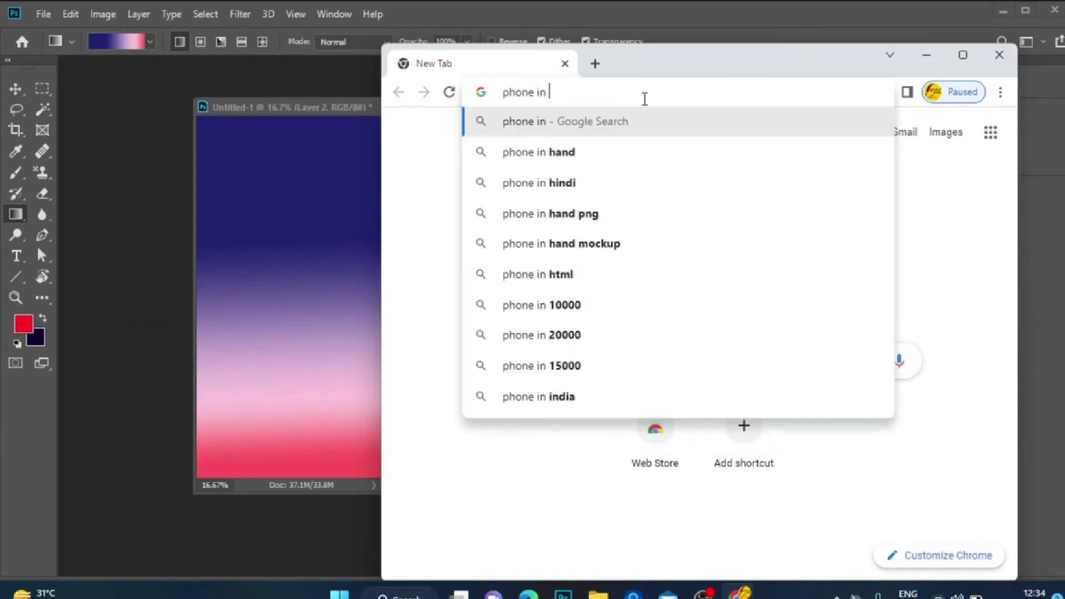
{"action": "type", "text": "hand"}
{"action": "key", "text": "Return"}
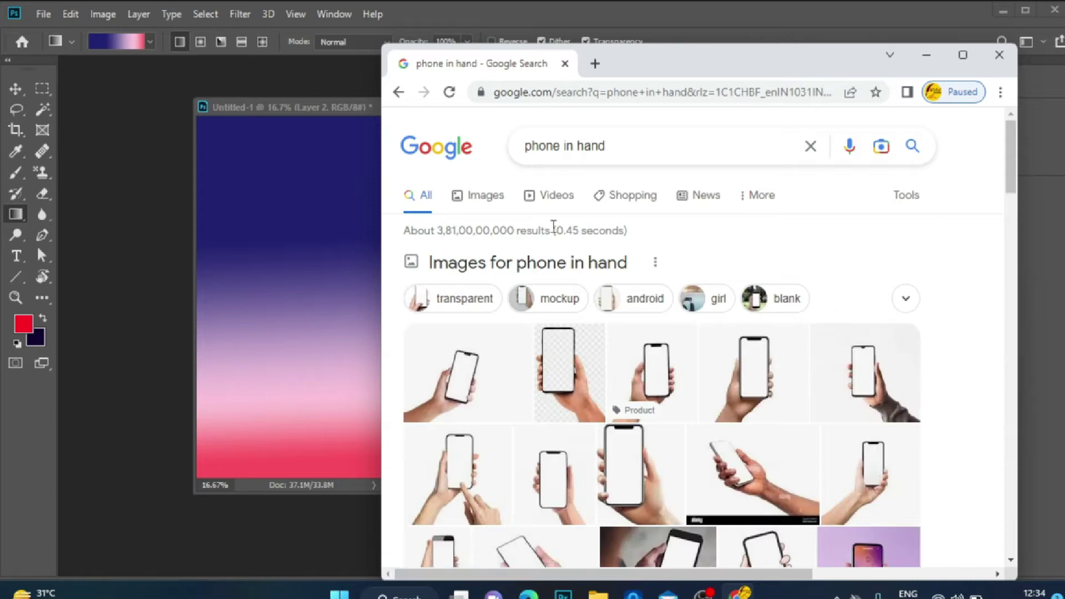
{"action": "left_click", "coordinate": [480, 196]}
Copy the Adobe Stock image of a hand holding an upright phone with a blank white screen.
{"action": "scroll", "coordinate": [909, 210], "scroll_direction": "down", "scroll_amount": 4}
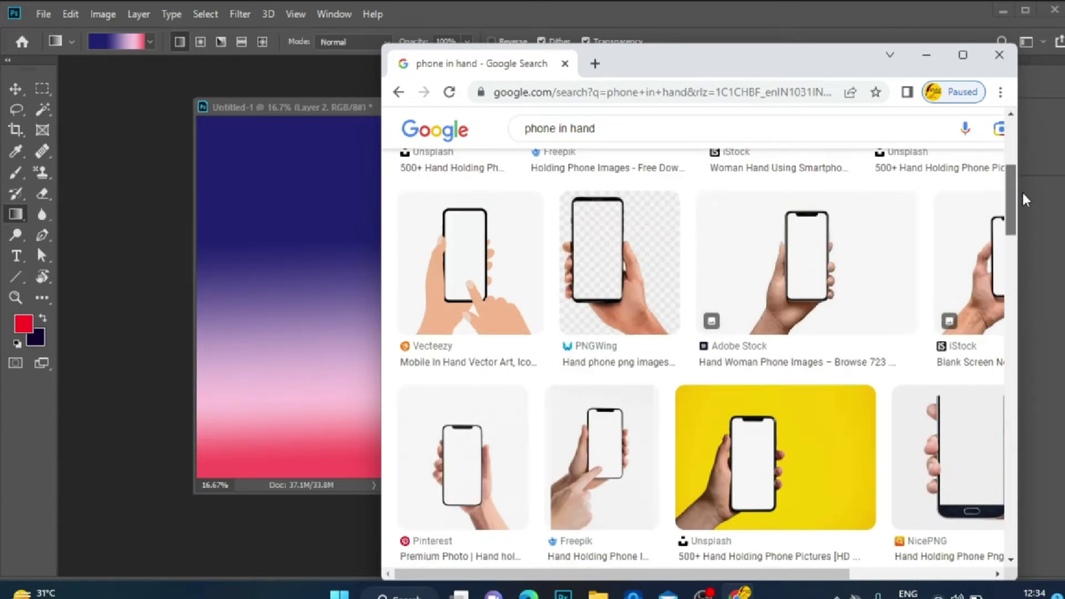
{"action": "scroll", "coordinate": [1021, 195], "scroll_direction": "down", "scroll_amount": 1}
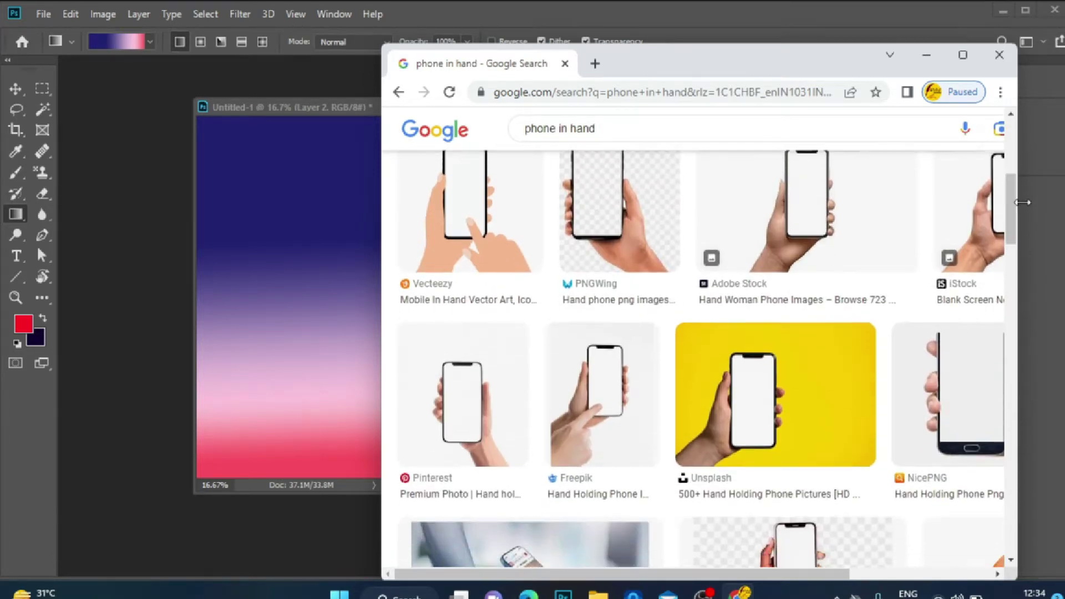
{"action": "left_click", "coordinate": [784, 248]}
{"action": "right_click", "coordinate": [743, 332]}
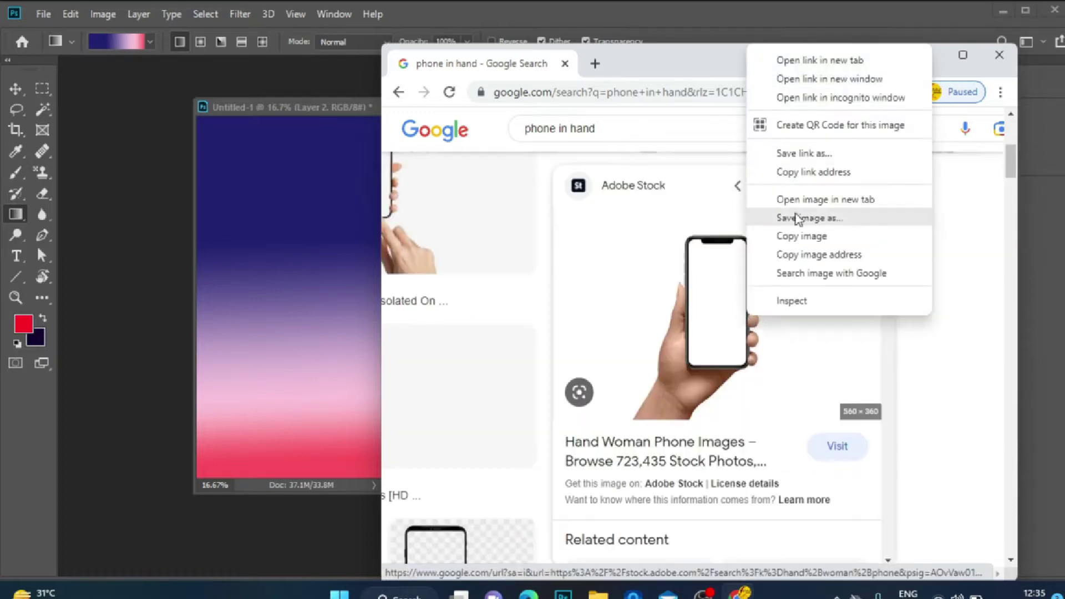
{"action": "left_click", "coordinate": [793, 238]}
Switch back to Photoshop and paste the copied phone image onto Layer 2 of the gradient document.
{"action": "key", "text": "alt+Tab"}
{"action": "left_click", "coordinate": [895, 112]}
{"action": "left_click", "coordinate": [520, 330]}
{"action": "key", "text": "ctrl+v"}
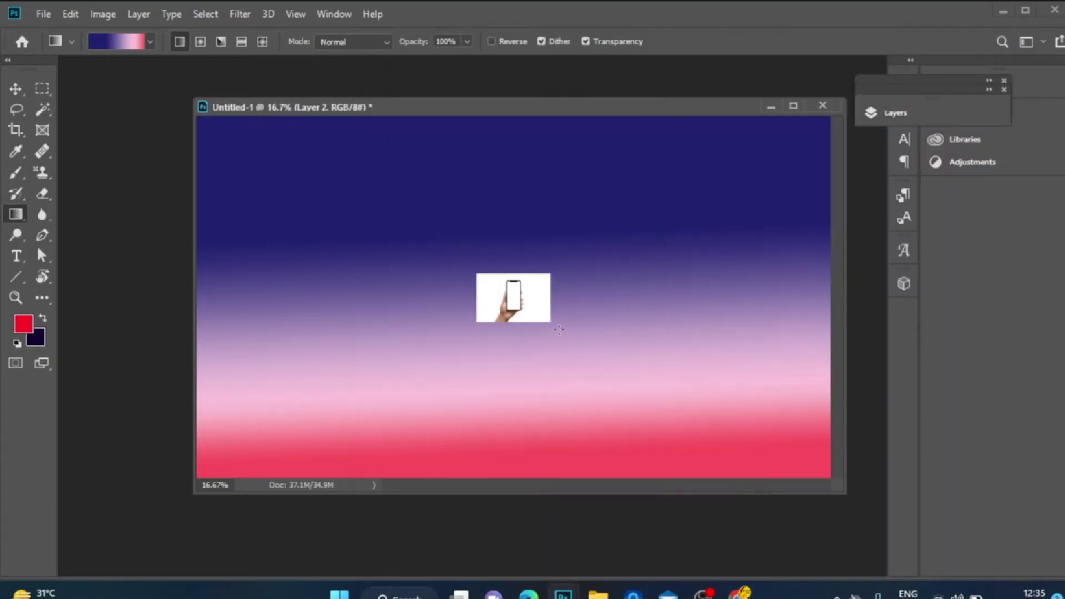
Delete the pasted image's white background and white phone screen using Magic Wand selections.
{"action": "left_click", "coordinate": [43, 109]}
{"action": "left_click", "coordinate": [494, 295]}
{"action": "key", "text": "Delete"}
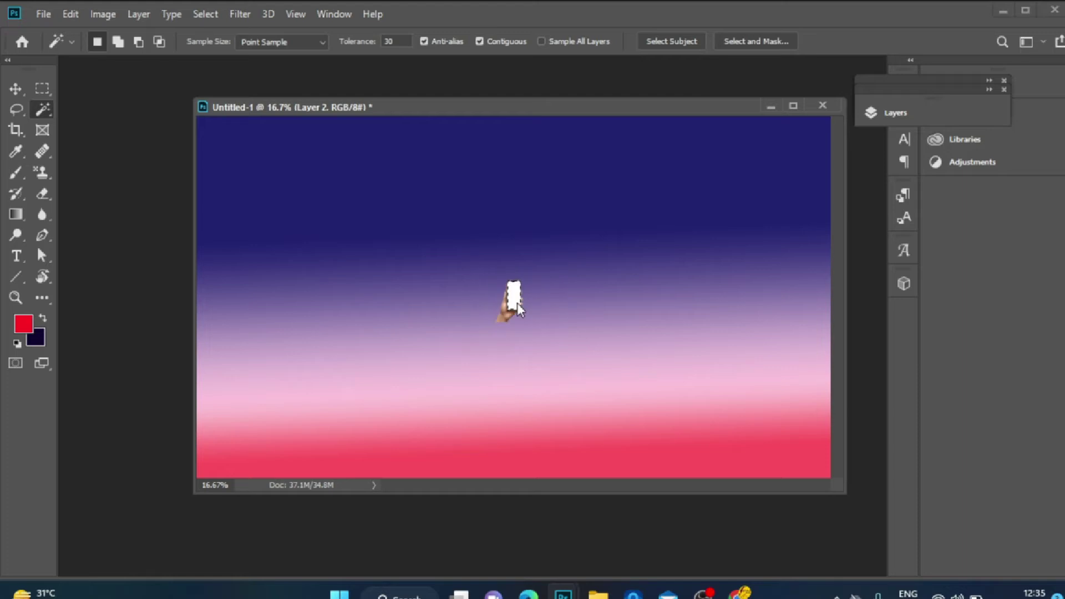
{"action": "left_click", "coordinate": [42, 88]}
Enlarge the phone-in-hand cutout to about 1196% and position it along the left side of the canvas at nearly full height.
{"action": "left_click", "coordinate": [19, 90]}
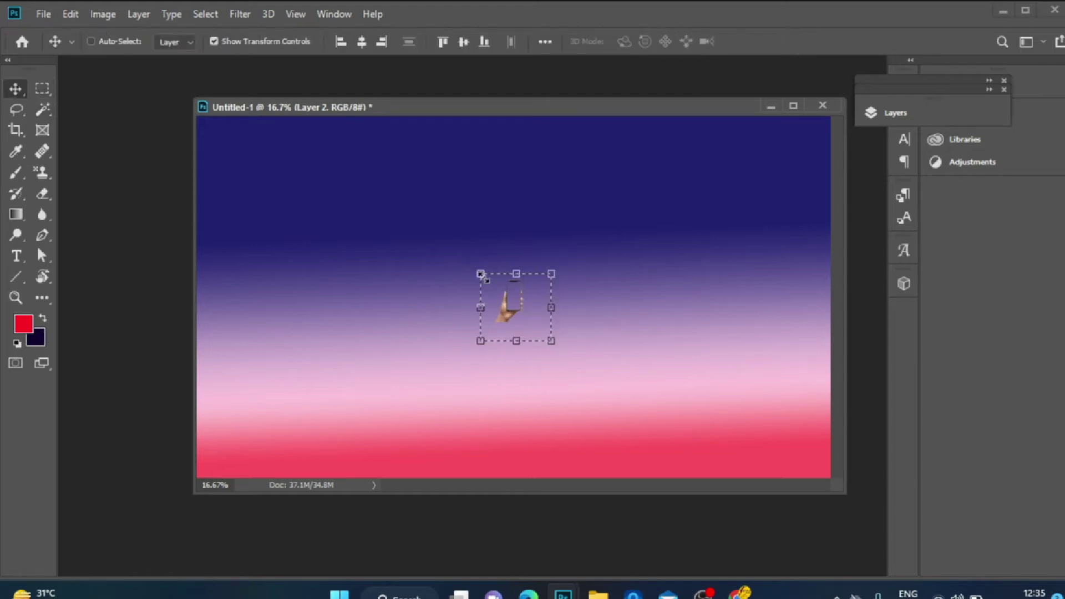
{"action": "left_click_drag", "start_coordinate": [480, 273], "coordinate": [311, 111]}
{"action": "left_click_drag", "start_coordinate": [427, 247], "coordinate": [303, 317]}
{"action": "left_click_drag", "start_coordinate": [426, 303], "coordinate": [773, 319]}
{"action": "left_click_drag", "start_coordinate": [615, 294], "coordinate": [484, 375]}
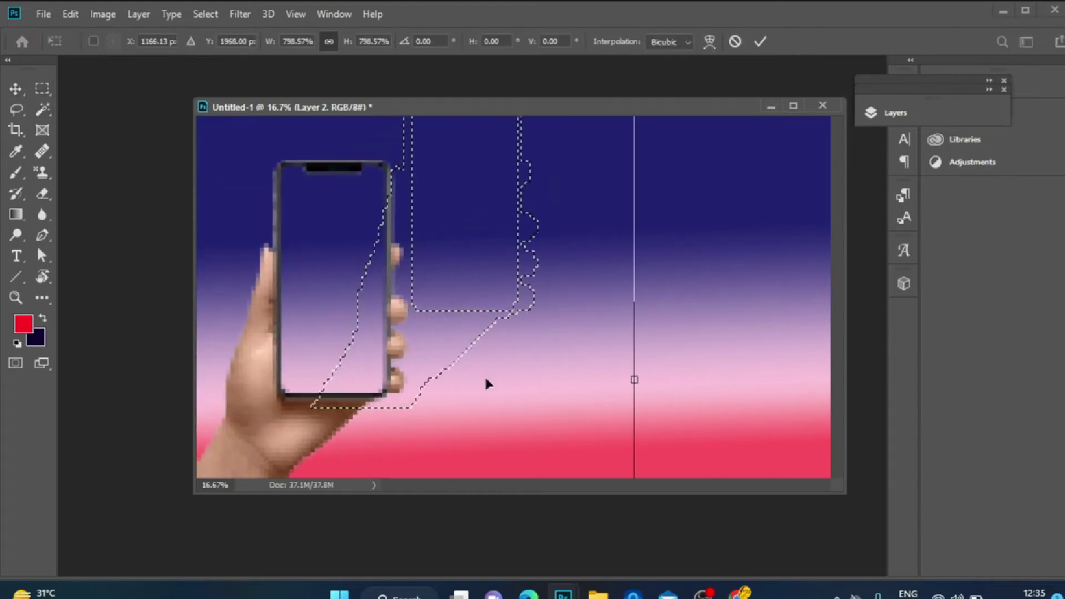
{"action": "left_click_drag", "start_coordinate": [635, 379], "coordinate": [725, 379]}
{"action": "left_click_drag", "start_coordinate": [613, 372], "coordinate": [526, 398]}
{"action": "left_click_drag", "start_coordinate": [635, 404], "coordinate": [873, 407]}
{"action": "left_click_drag", "start_coordinate": [644, 363], "coordinate": [547, 412]}
{"action": "left_click_drag", "start_coordinate": [777, 454], "coordinate": [727, 418]}
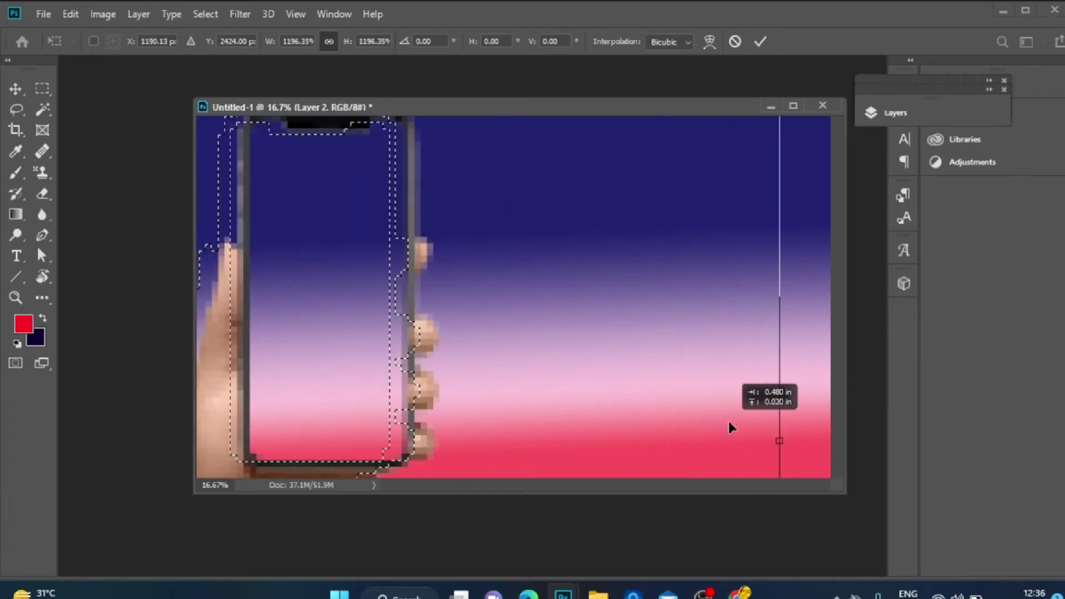
{"action": "key", "text": "Return"}
Add a new layer above Layer 2 and clear the active selection.
{"action": "left_click", "coordinate": [930, 117]}
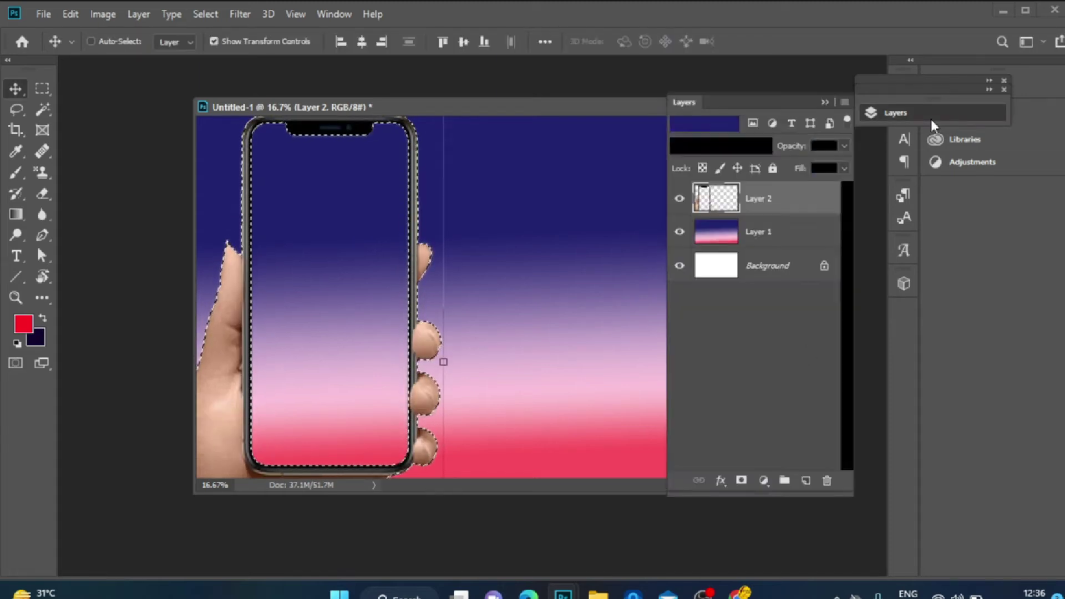
{"action": "left_click", "coordinate": [805, 480]}
{"action": "key", "text": "ctrl+d"}
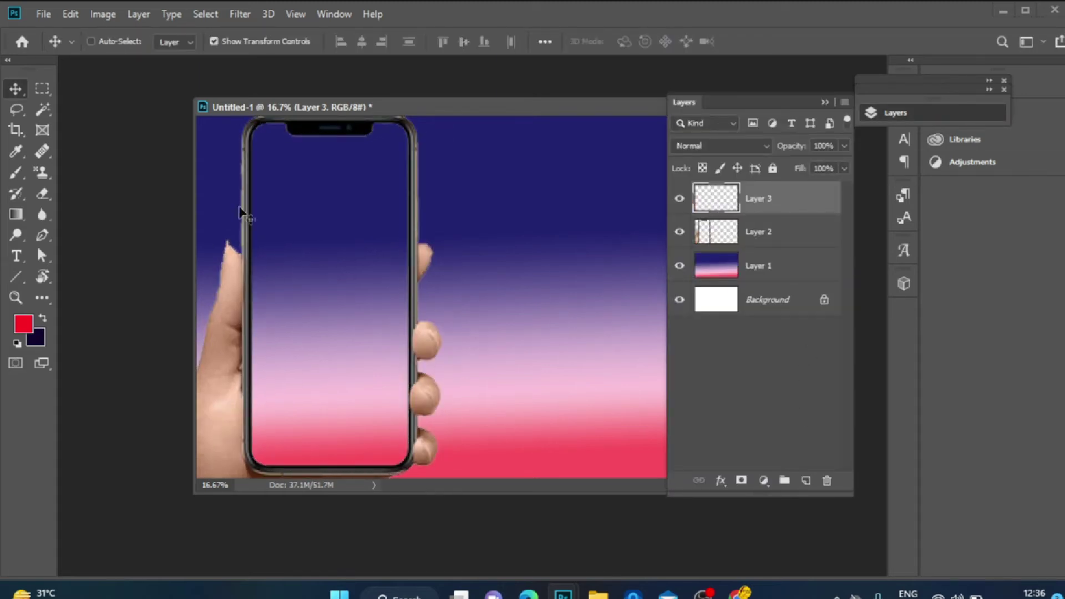
Select the phone's empty screen area on Layer 2 with the Magic Wand and move Layer 3 beneath Layer 2.
{"action": "left_click", "coordinate": [44, 15]}
{"action": "left_click", "coordinate": [733, 231]}
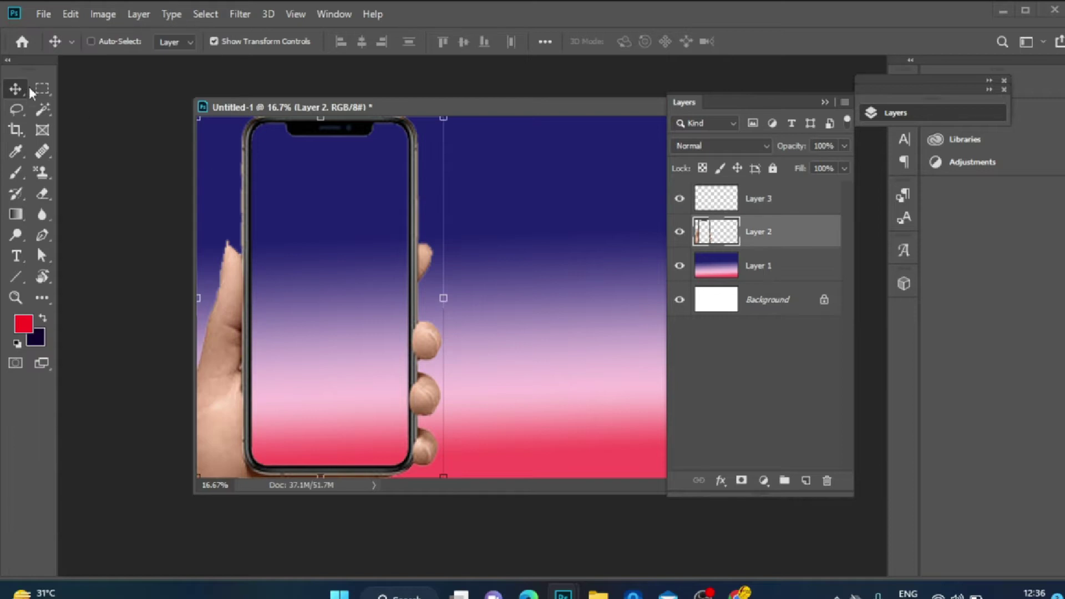
{"action": "left_click", "coordinate": [42, 109]}
{"action": "left_click", "coordinate": [340, 254]}
{"action": "left_click", "coordinate": [894, 118]}
{"action": "left_click_drag", "start_coordinate": [760, 198], "coordinate": [808, 237]}
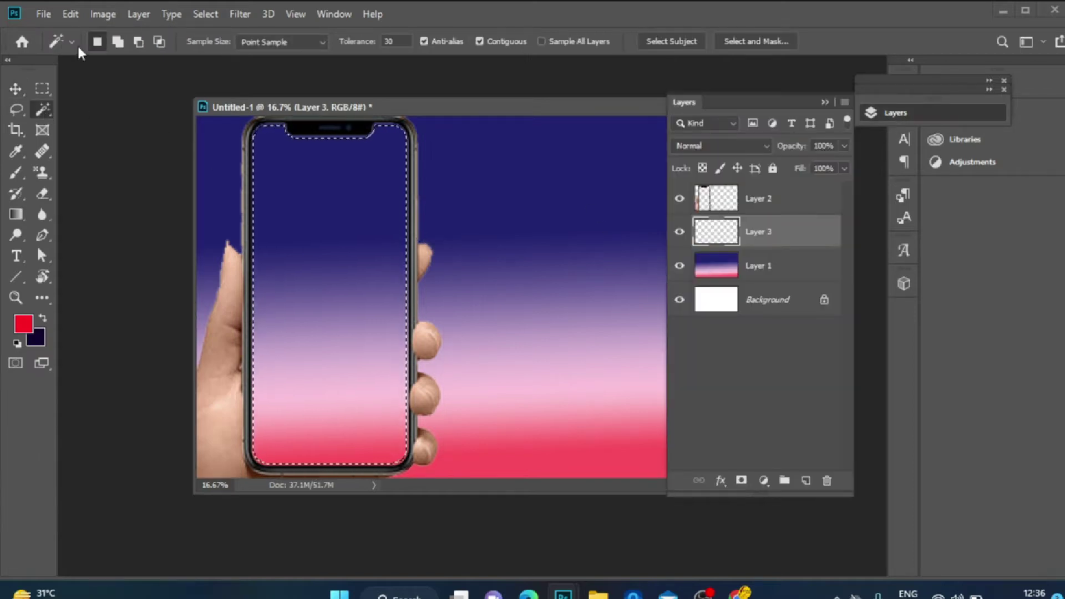
Place the CARD 6 image from the Data (D:) drive as embedded and fit it to the phone's screen.
{"action": "left_click", "coordinate": [43, 13]}
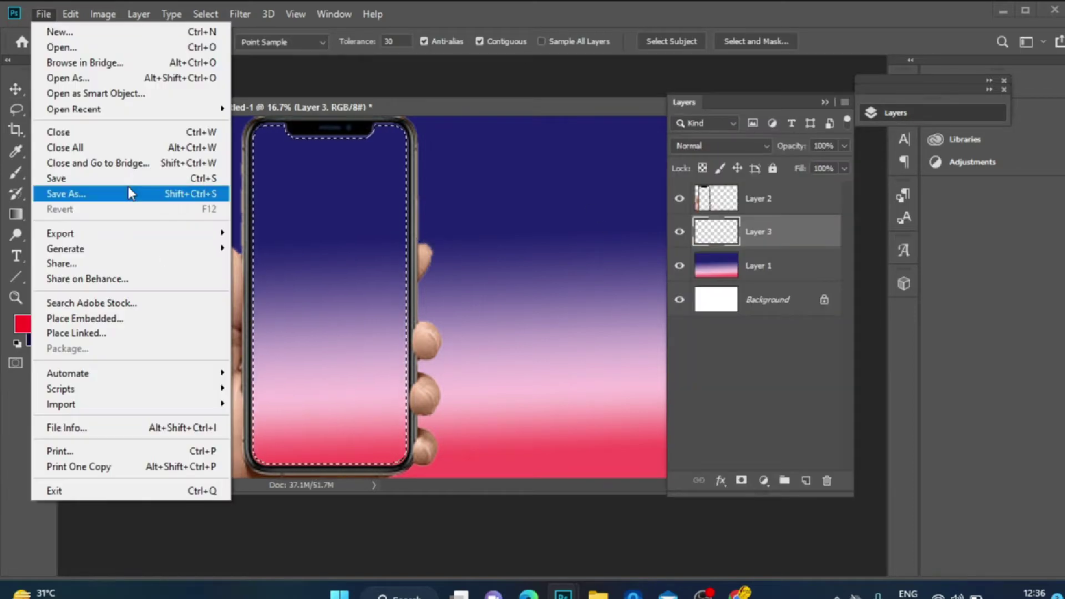
{"action": "left_click", "coordinate": [83, 319]}
{"action": "left_click", "coordinate": [20, 49]}
{"action": "scroll", "coordinate": [277, 222], "scroll_direction": "down", "scroll_amount": 5}
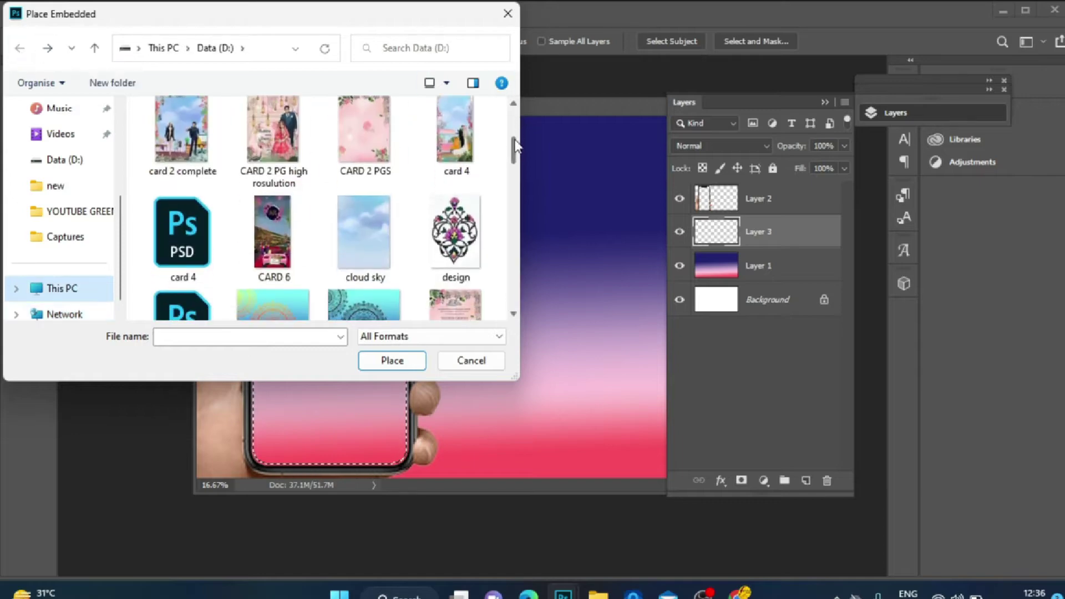
{"action": "left_click", "coordinate": [273, 238]}
{"action": "left_click", "coordinate": [395, 361]}
{"action": "left_click_drag", "start_coordinate": [419, 476], "coordinate": [412, 465]}
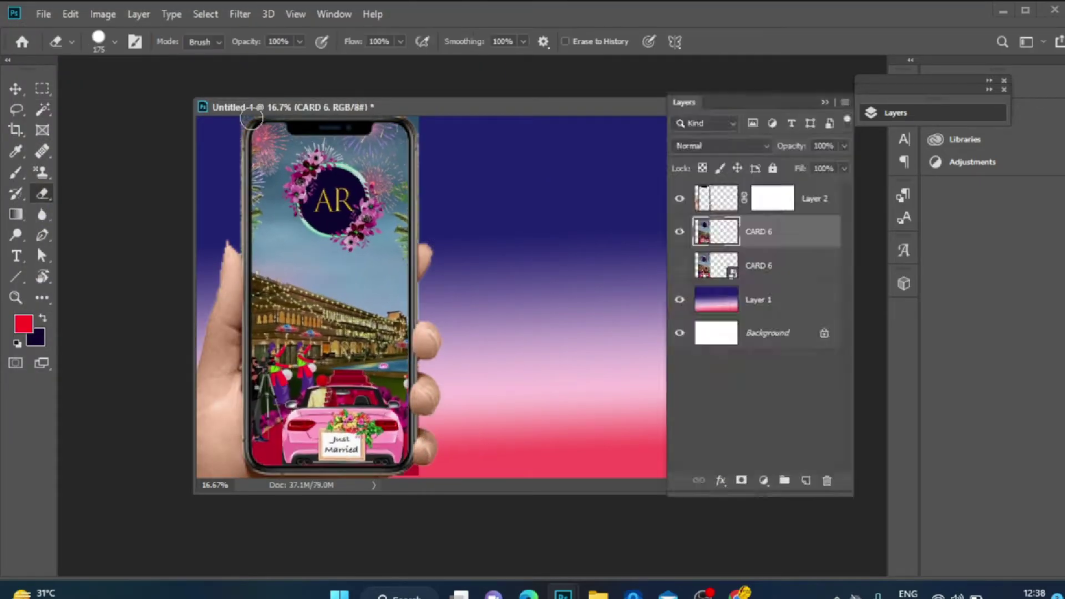
Erase the parts of CARD 6 that stick out beyond the phone frame with a 175 px eraser and enlarge the document window.
{"action": "left_click_drag", "start_coordinate": [242, 128], "coordinate": [239, 226]}
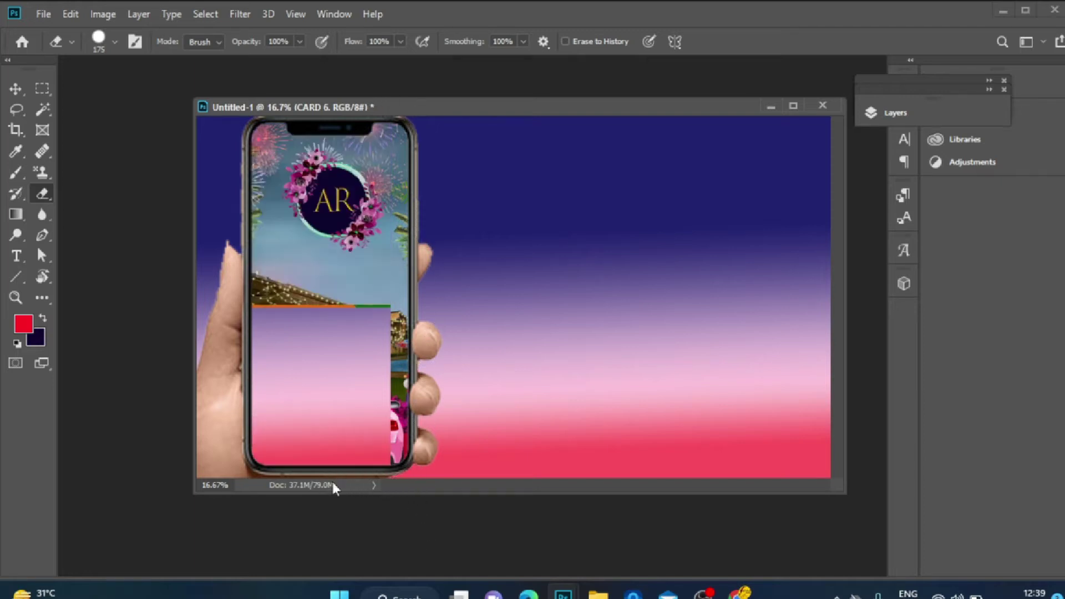
{"action": "left_click_drag", "start_coordinate": [429, 493], "coordinate": [438, 544]}
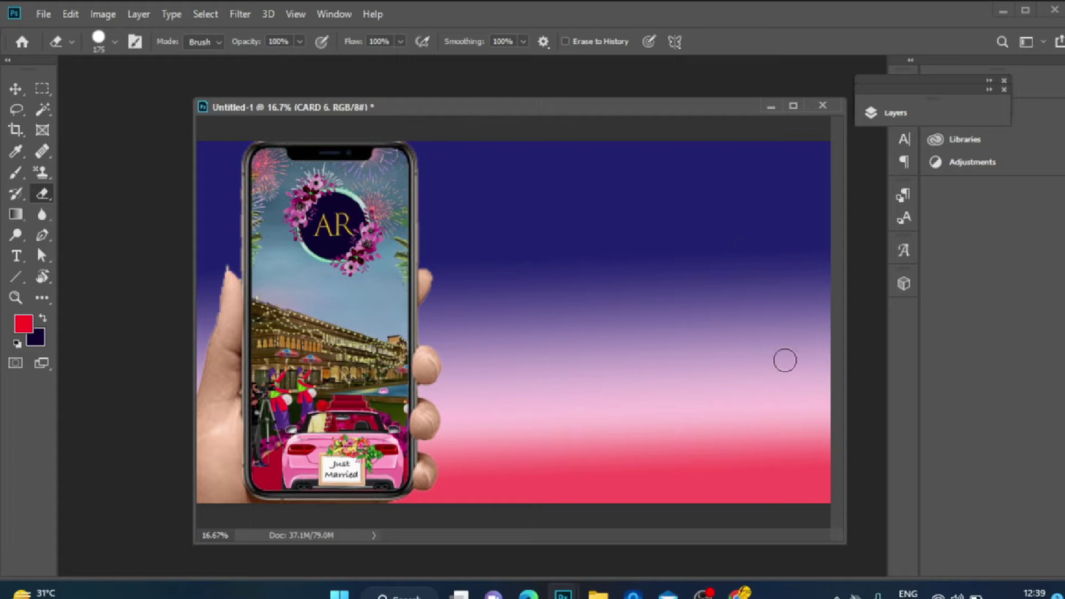
Add a new empty layer above Layer 2 and make it the active layer.
{"action": "left_click", "coordinate": [887, 113]}
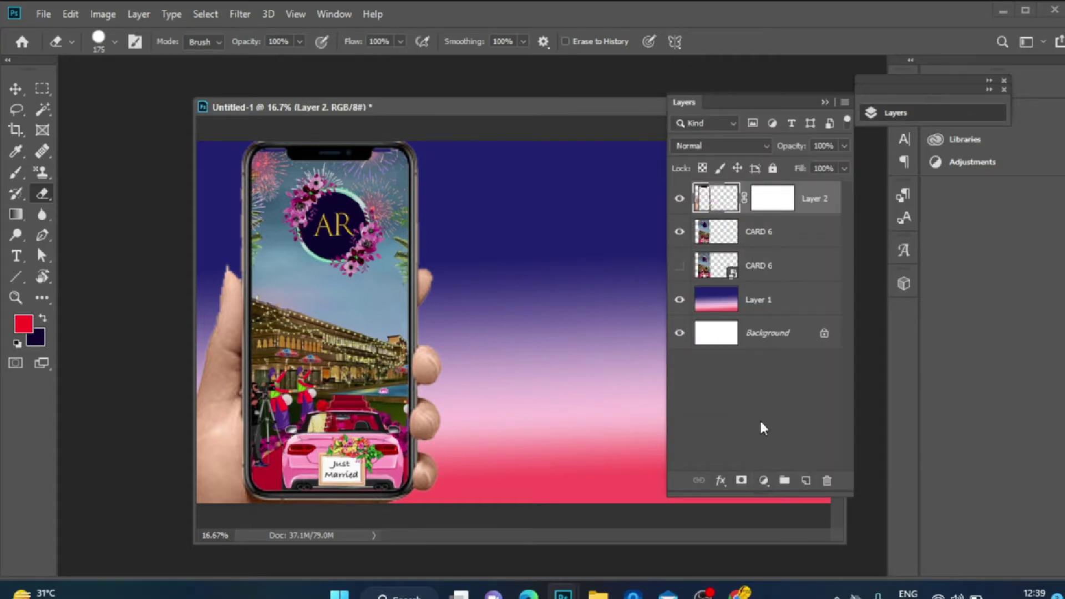
{"action": "left_click", "coordinate": [806, 480]}
{"action": "left_click", "coordinate": [709, 277]}
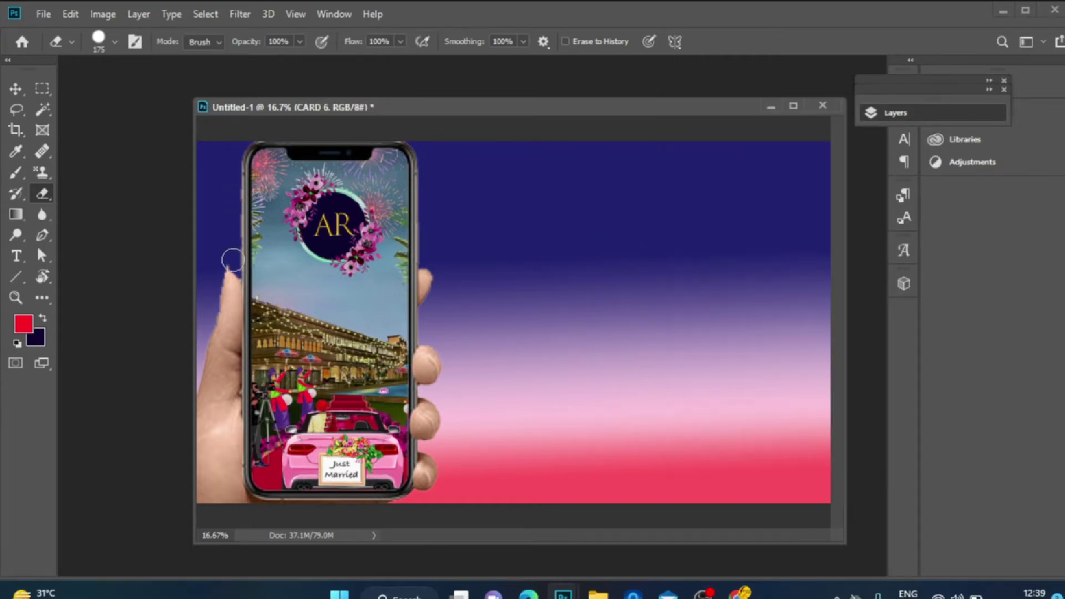
{"action": "left_click", "coordinate": [943, 112]}
{"action": "left_click", "coordinate": [785, 201]}
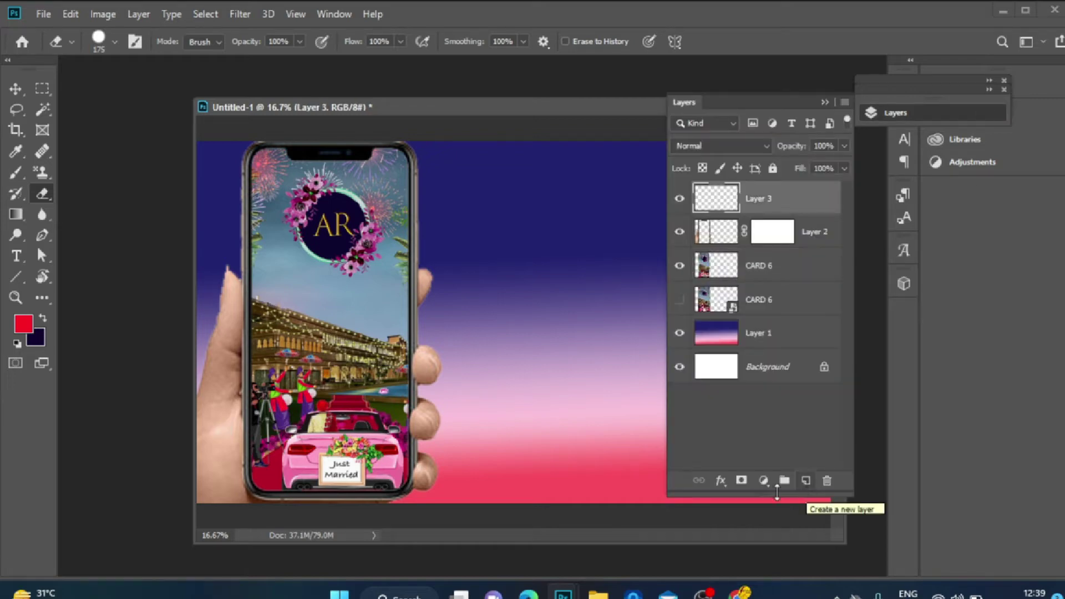
{"action": "left_click", "coordinate": [41, 18]}
{"action": "left_click", "coordinate": [103, 32]}
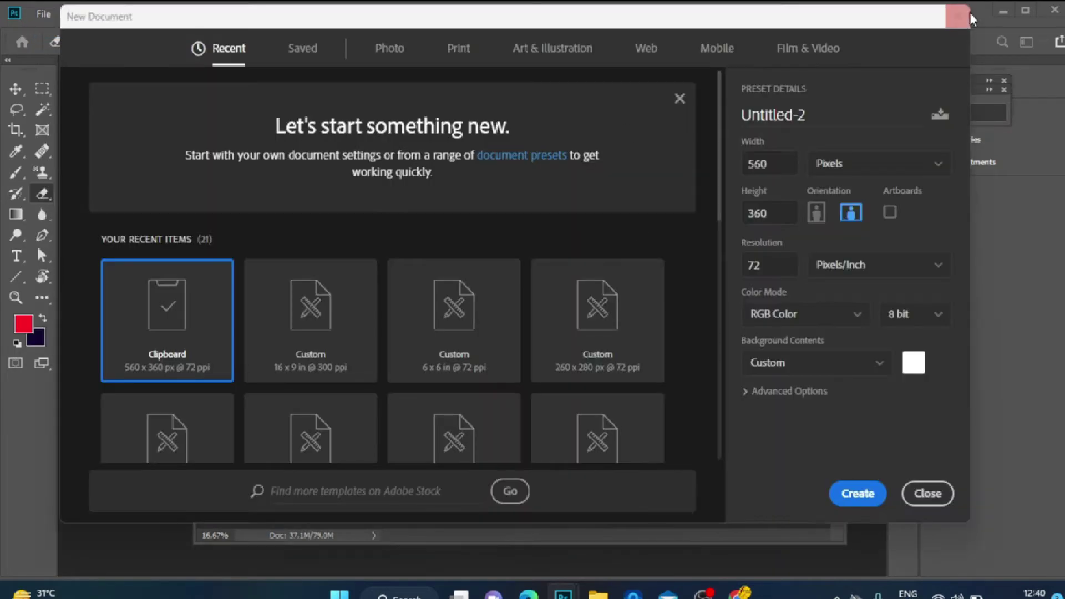
{"action": "left_click", "coordinate": [968, 18]}
Place a second embedded copy of the CARD 6 image into the document.
{"action": "left_click", "coordinate": [43, 14]}
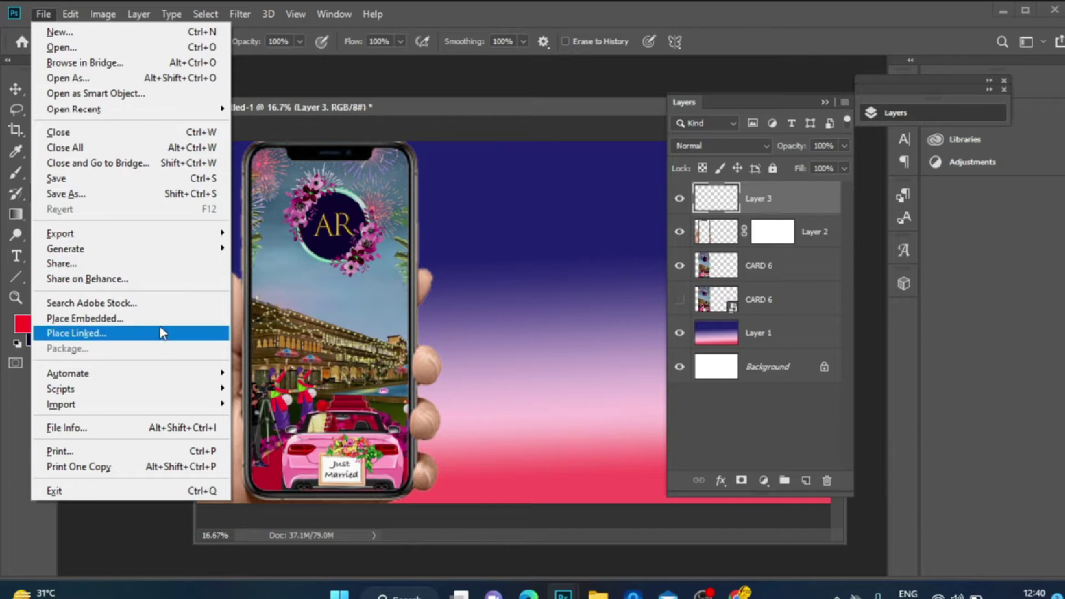
{"action": "left_click", "coordinate": [89, 318]}
{"action": "scroll", "coordinate": [511, 152], "scroll_direction": "down", "scroll_amount": 3}
{"action": "left_click", "coordinate": [273, 278]}
{"action": "left_click", "coordinate": [392, 359]}
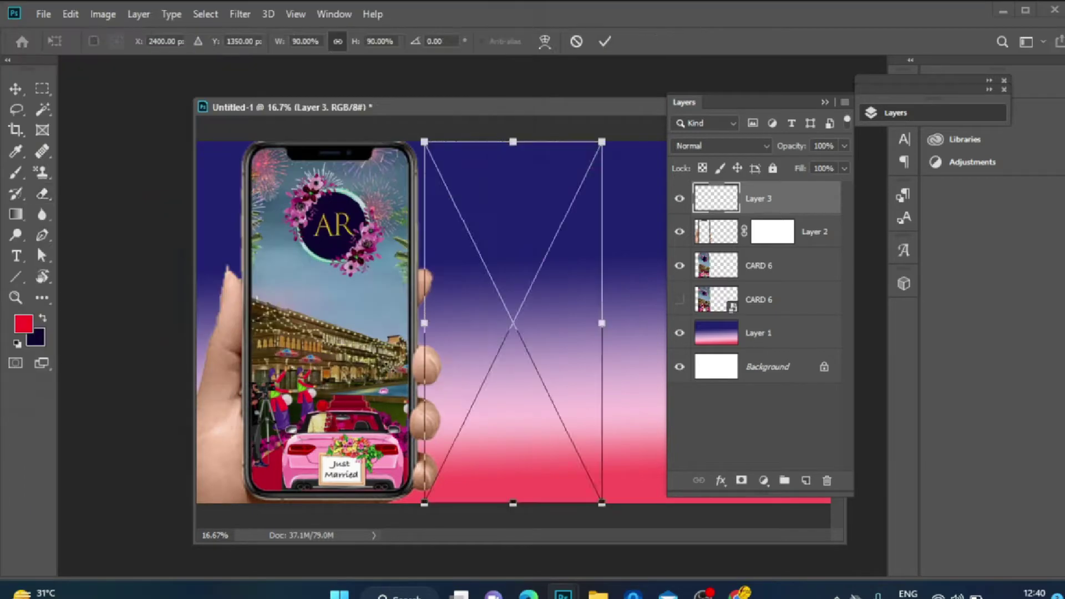
Scale the second CARD 6 copy to about 97% and place it in the right part of the canvas.
{"action": "left_click_drag", "start_coordinate": [602, 141], "coordinate": [637, 69]}
{"action": "left_click_drag", "start_coordinate": [605, 292], "coordinate": [880, 282]}
{"action": "left_click_drag", "start_coordinate": [723, 324], "coordinate": [585, 352]}
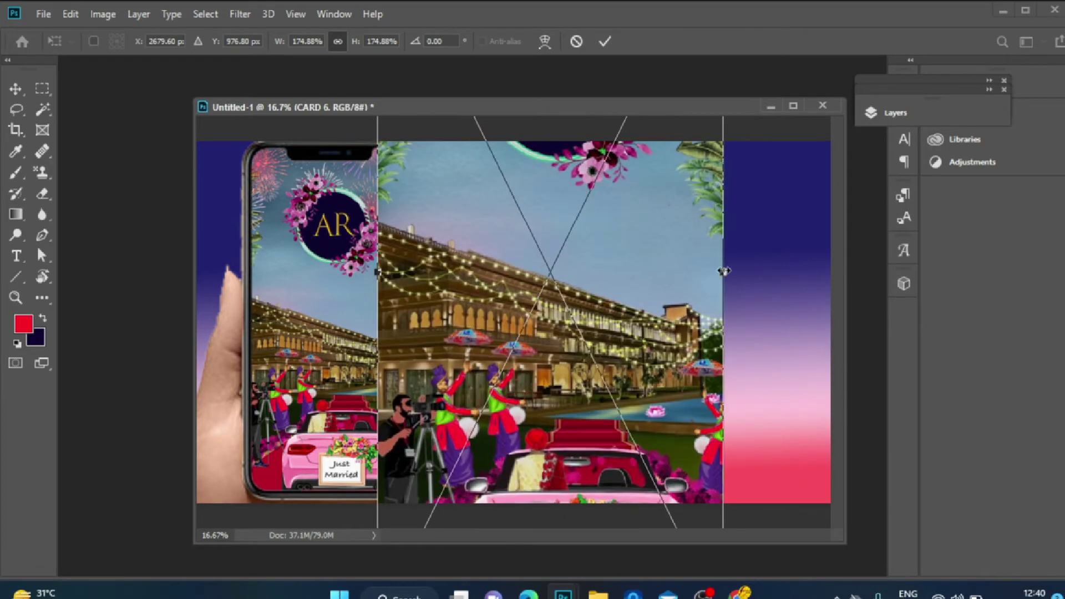
{"action": "left_click_drag", "start_coordinate": [725, 272], "coordinate": [599, 330]}
{"action": "left_click_drag", "start_coordinate": [513, 294], "coordinate": [607, 377]}
{"action": "left_click_drag", "start_coordinate": [584, 131], "coordinate": [584, 189]}
{"action": "left_click_drag", "start_coordinate": [598, 365], "coordinate": [715, 286]}
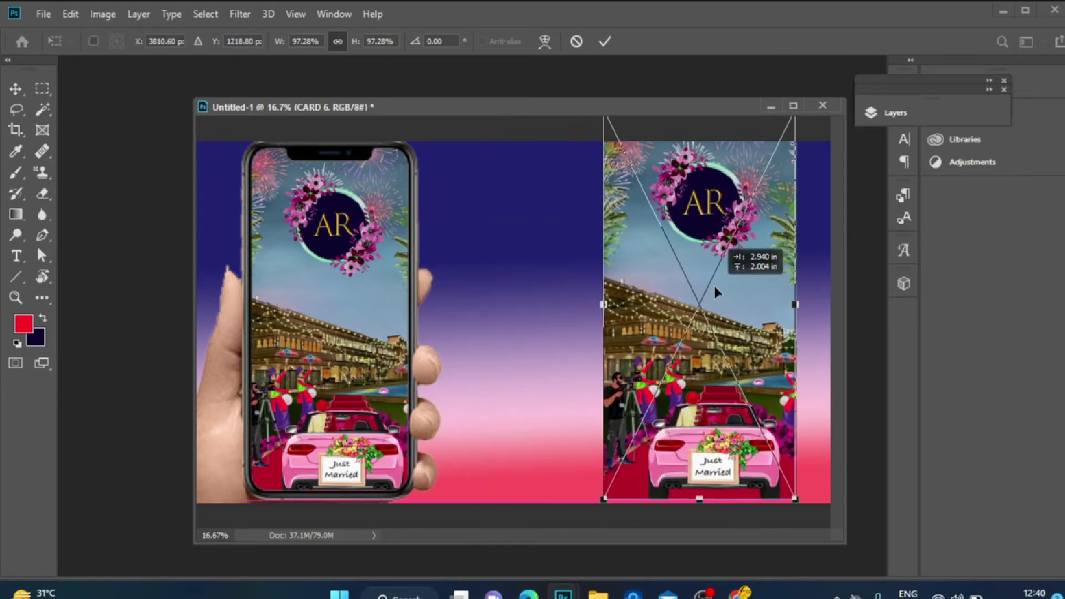
{"action": "left_click", "coordinate": [42, 88]}
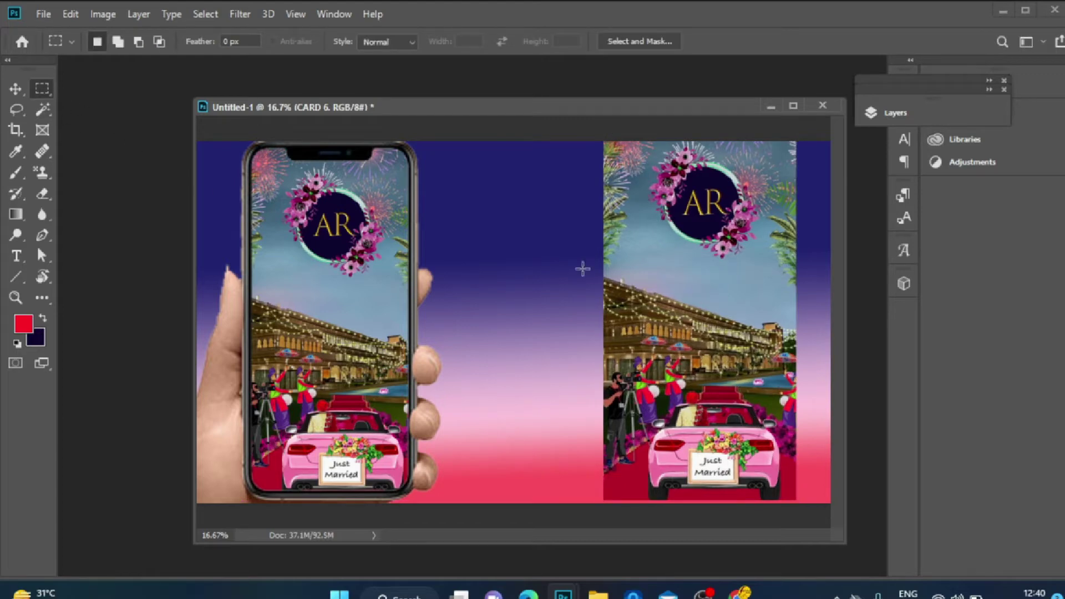
Rasterize the newly placed CARD 6 layer.
{"action": "left_click", "coordinate": [985, 111]}
{"action": "right_click", "coordinate": [778, 199]}
{"action": "left_click", "coordinate": [899, 288]}
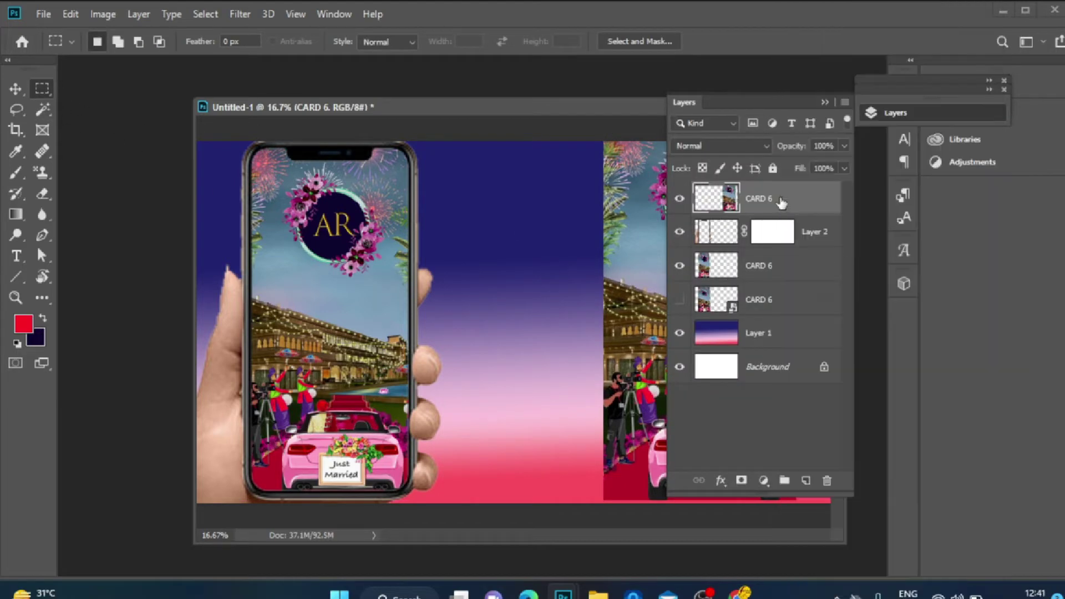
Shrink the second card to about 88% and position it fully inside the canvas near the right edge.
{"action": "left_click", "coordinate": [48, 88]}
{"action": "left_click", "coordinate": [17, 89]}
{"action": "left_click_drag", "start_coordinate": [621, 310], "coordinate": [605, 368]}
{"action": "left_click_drag", "start_coordinate": [683, 167], "coordinate": [683, 215]}
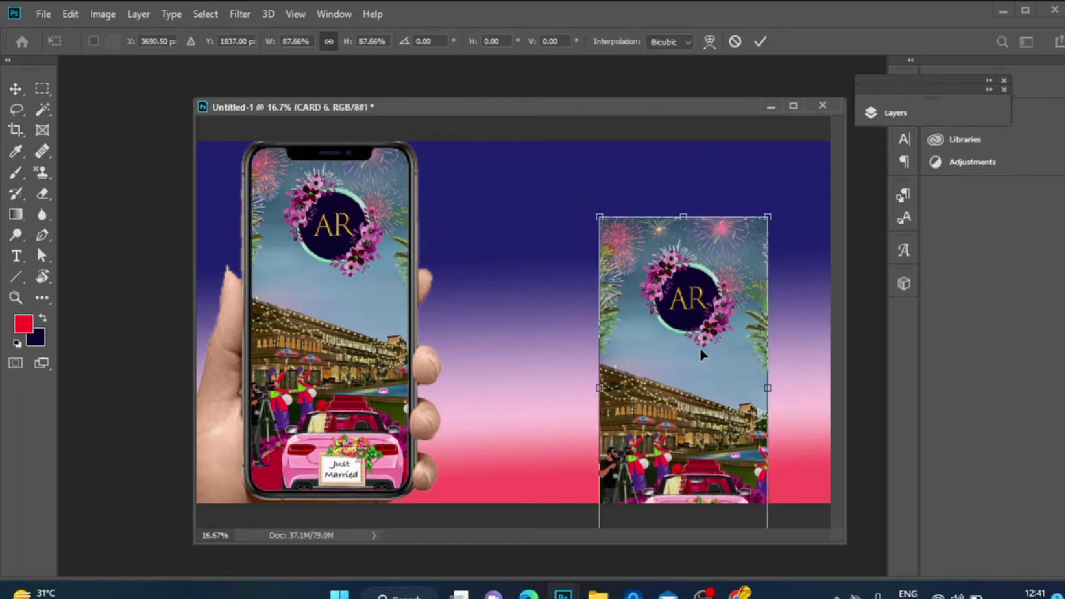
{"action": "left_click_drag", "start_coordinate": [700, 350], "coordinate": [734, 285]}
Select the upper half of the second card and move it beside the phone, separating it from the lower half.
{"action": "key", "text": "m"}
{"action": "left_click_drag", "start_coordinate": [595, 142], "coordinate": [819, 330]}
{"action": "left_click", "coordinate": [24, 94]}
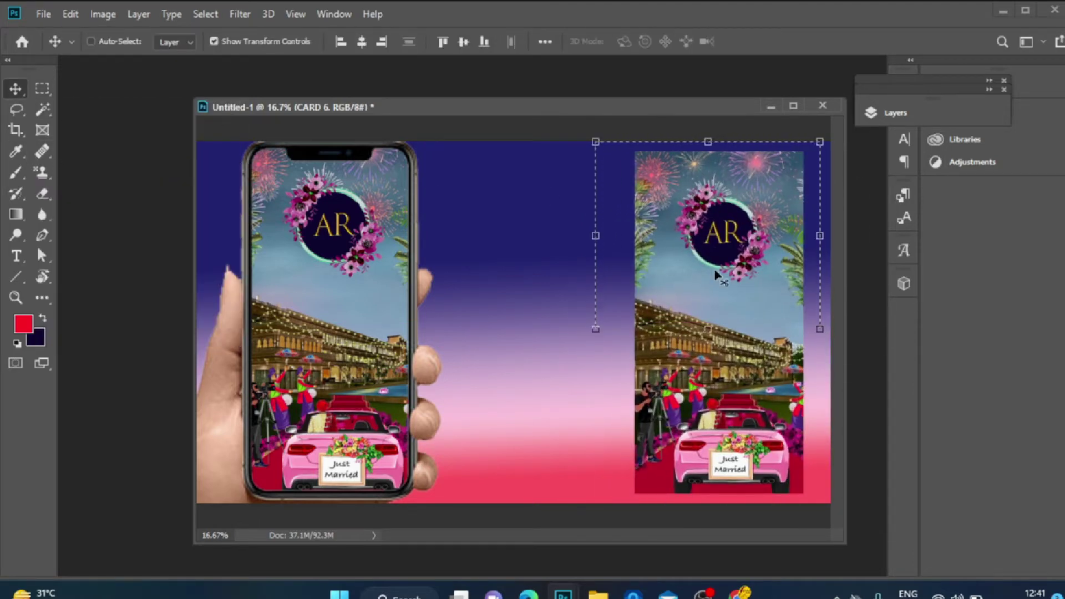
{"action": "left_click_drag", "start_coordinate": [729, 279], "coordinate": [536, 301]}
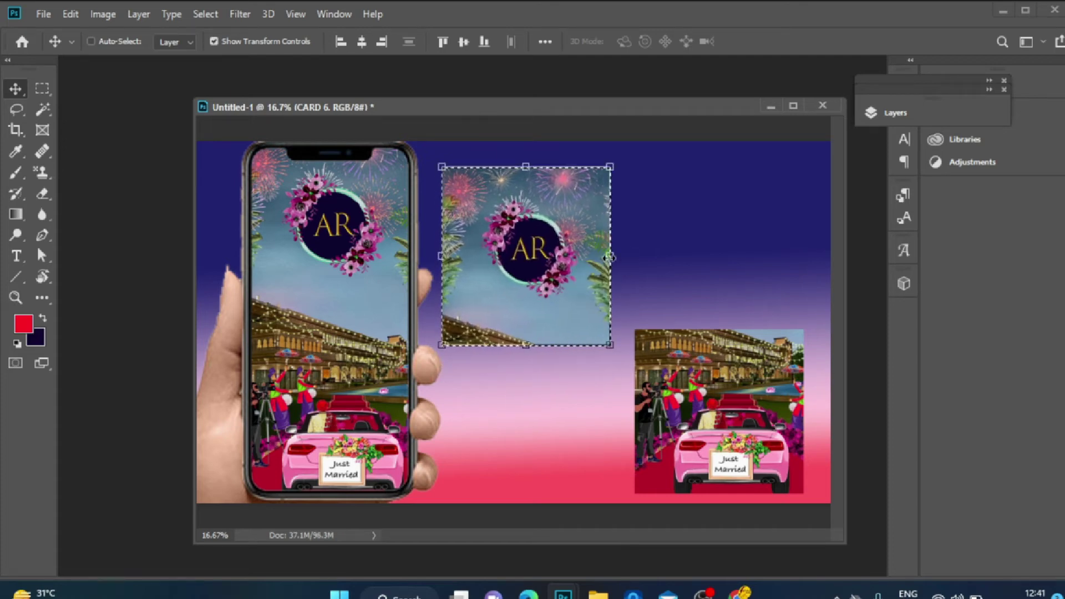
Enlarge the separated upper card piece to about 118% so it fills the space beside the phone.
{"action": "key", "text": "ctrl+t"}
{"action": "left_click_drag", "start_coordinate": [607, 261], "coordinate": [632, 259]}
{"action": "left_click", "coordinate": [895, 113]}
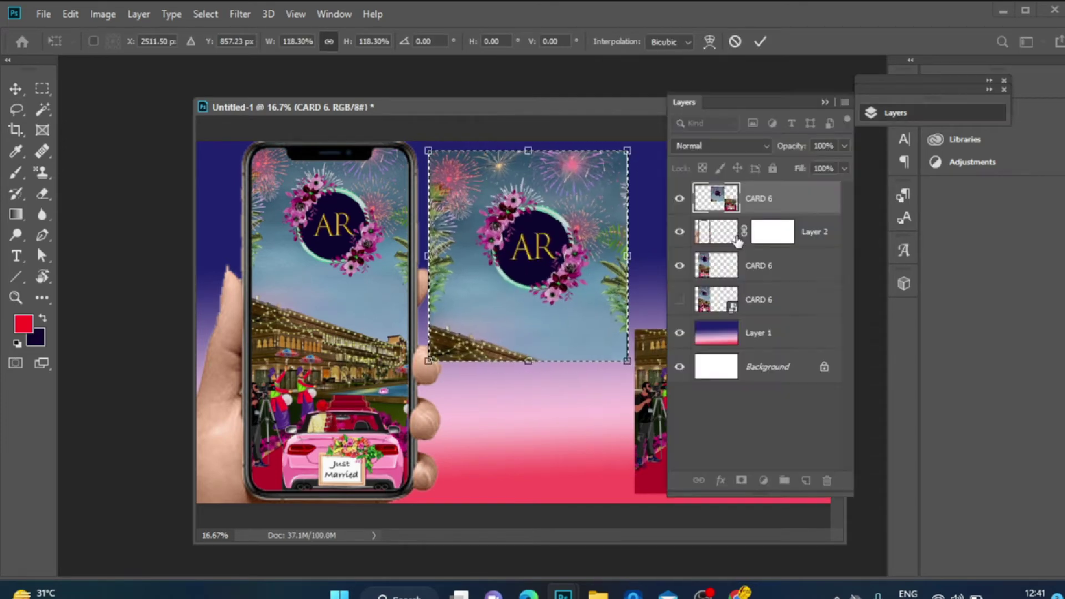
{"action": "key", "text": "Return"}
Select the lower card piece with the car and enlarge it to about 117% in the canvas's lower-right corner.
{"action": "left_click", "coordinate": [42, 89]}
{"action": "left_click_drag", "start_coordinate": [631, 317], "coordinate": [817, 502]}
{"action": "key", "text": "v"}
{"action": "left_click_drag", "start_coordinate": [817, 318], "coordinate": [838, 296]}
{"action": "left_click_drag", "start_coordinate": [776, 400], "coordinate": [774, 397]}
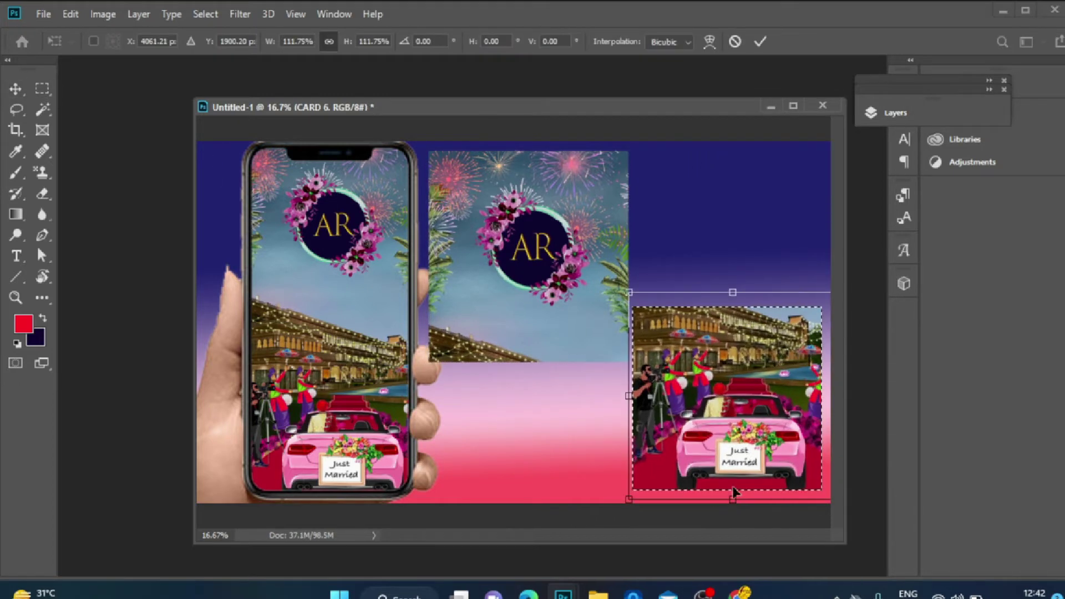
{"action": "left_click_drag", "start_coordinate": [733, 500], "coordinate": [733, 509]}
{"action": "left_click_drag", "start_coordinate": [735, 452], "coordinate": [738, 452]}
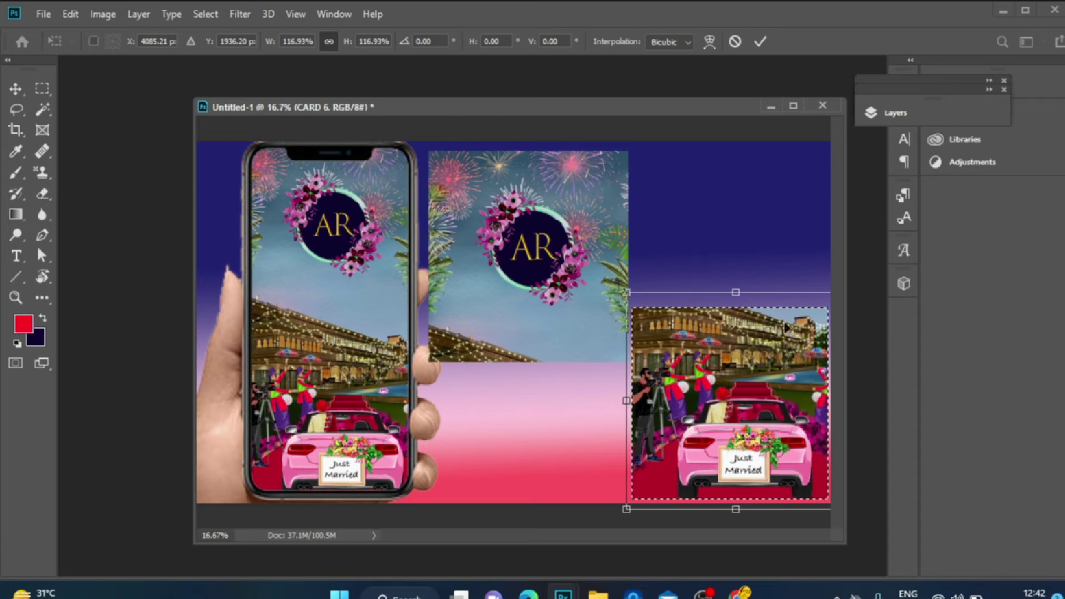
{"action": "key", "text": "Return"}
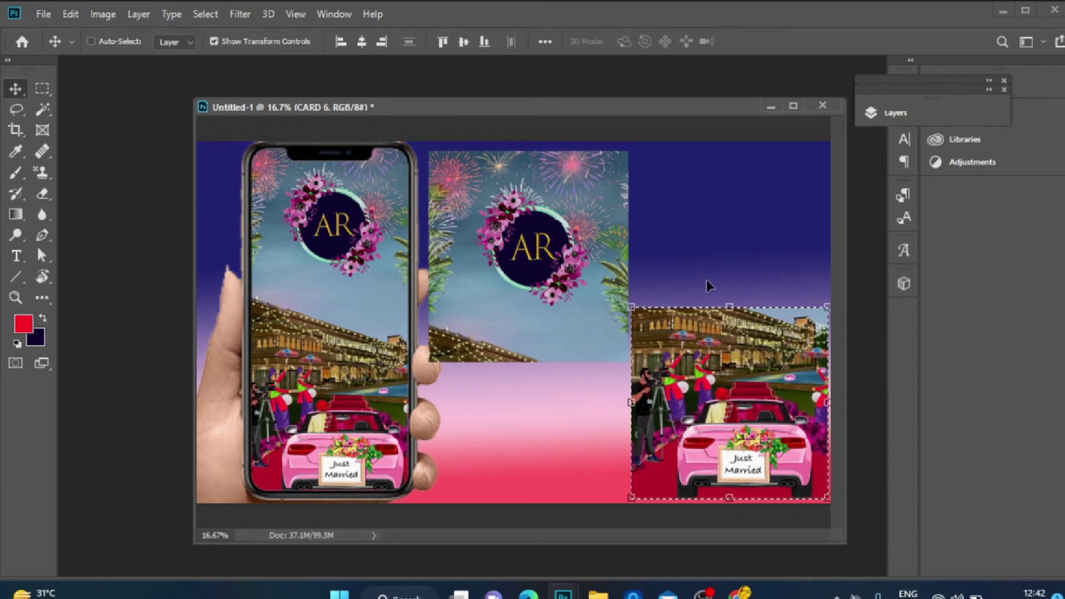
Enlarge the lower card piece slightly more, to about 102% of its current size.
{"action": "mouse_move", "coordinate": [729, 306]}
{"action": "left_mouse_down"}
{"action": "mouse_move", "coordinate": [727, 289]}
{"action": "mouse_move", "coordinate": [727, 304]}
{"action": "left_mouse_up"}
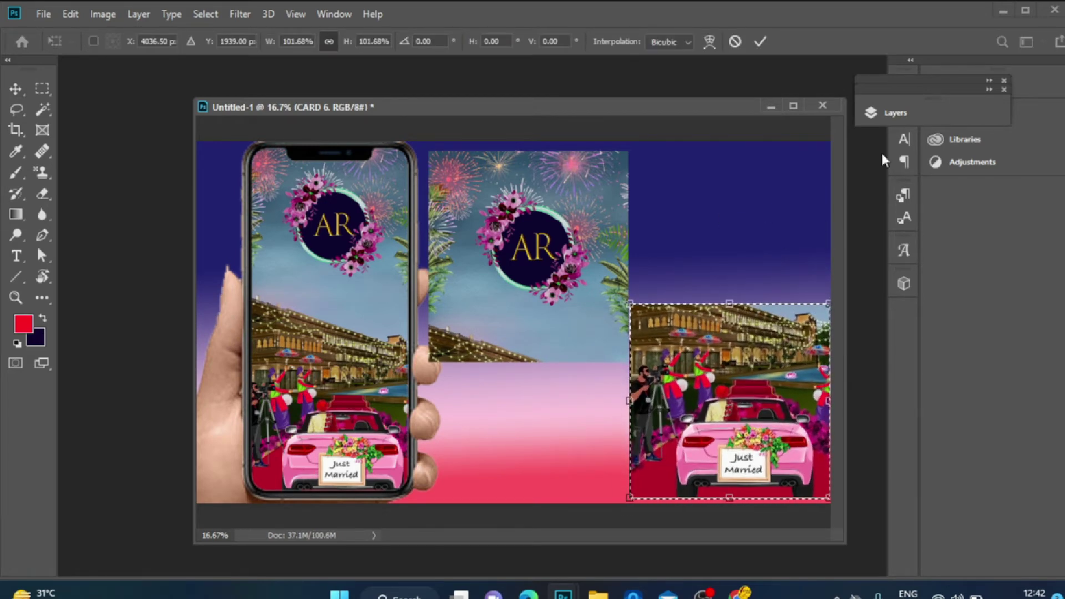
{"action": "left_click", "coordinate": [883, 113]}
{"action": "key", "text": "Return"}
Select the upper card piece with the AR monogram and nudge it slightly up and to the left.
{"action": "left_click", "coordinate": [42, 88]}
{"action": "left_click_drag", "start_coordinate": [421, 147], "coordinate": [629, 361]}
{"action": "left_click", "coordinate": [16, 88]}
{"action": "left_click_drag", "start_coordinate": [588, 244], "coordinate": [585, 236]}
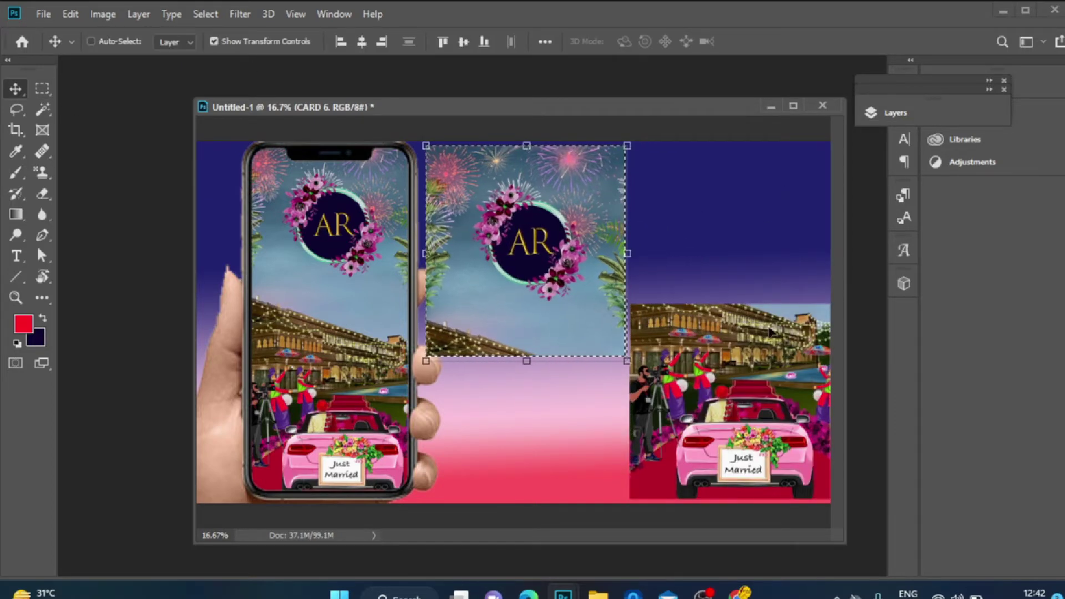
Switch to Chrome and search Google Images for "photoshop logo".
{"action": "left_click", "coordinate": [738, 593]}
{"action": "left_click", "coordinate": [667, 131]}
{"action": "key", "text": "ctrl+a"}
{"action": "type", "text": "p"}
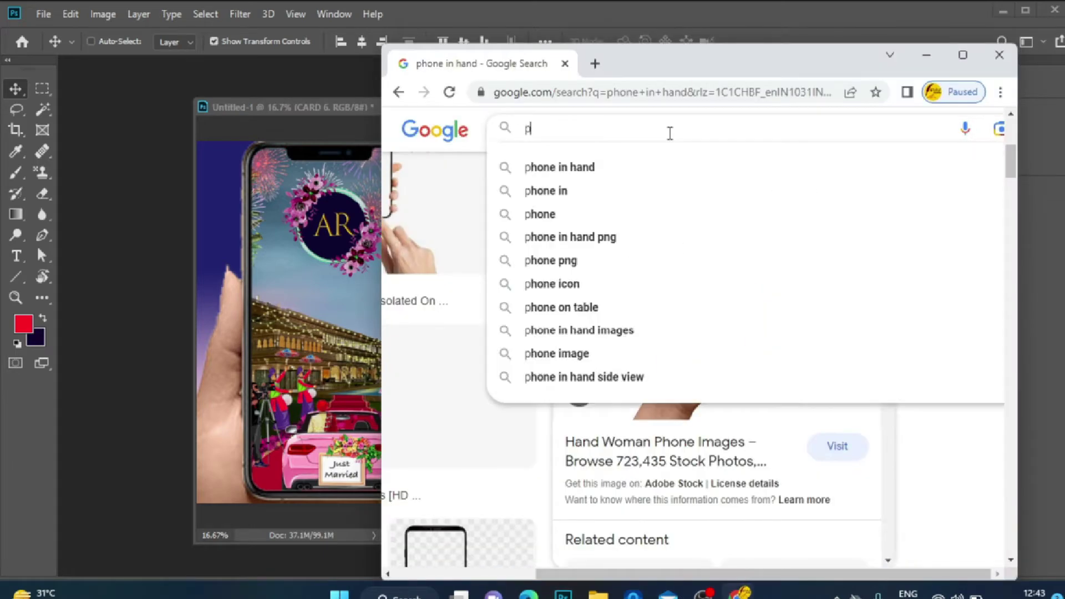
{"action": "type", "text": "hotoshop logo"}
{"action": "key", "text": "Return"}
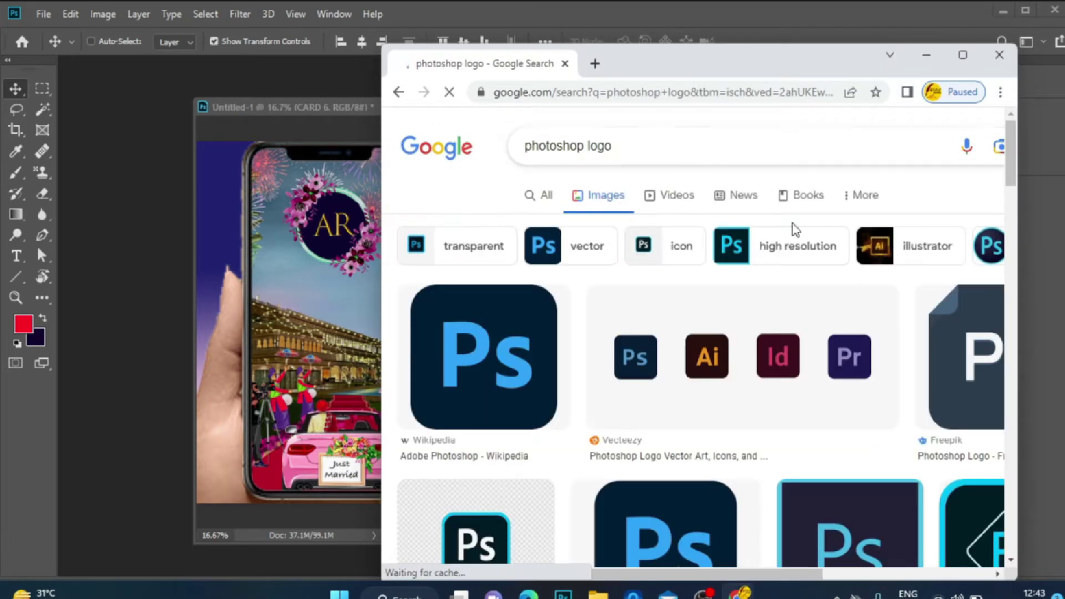
Find the NicePNG Photoshop logo with the blue water splash and copy its image.
{"action": "scroll", "coordinate": [1013, 169], "scroll_direction": "down", "scroll_amount": 1}
{"action": "left_click_drag", "start_coordinate": [1014, 169], "coordinate": [1021, 292]}
{"action": "left_click", "coordinate": [606, 300]}
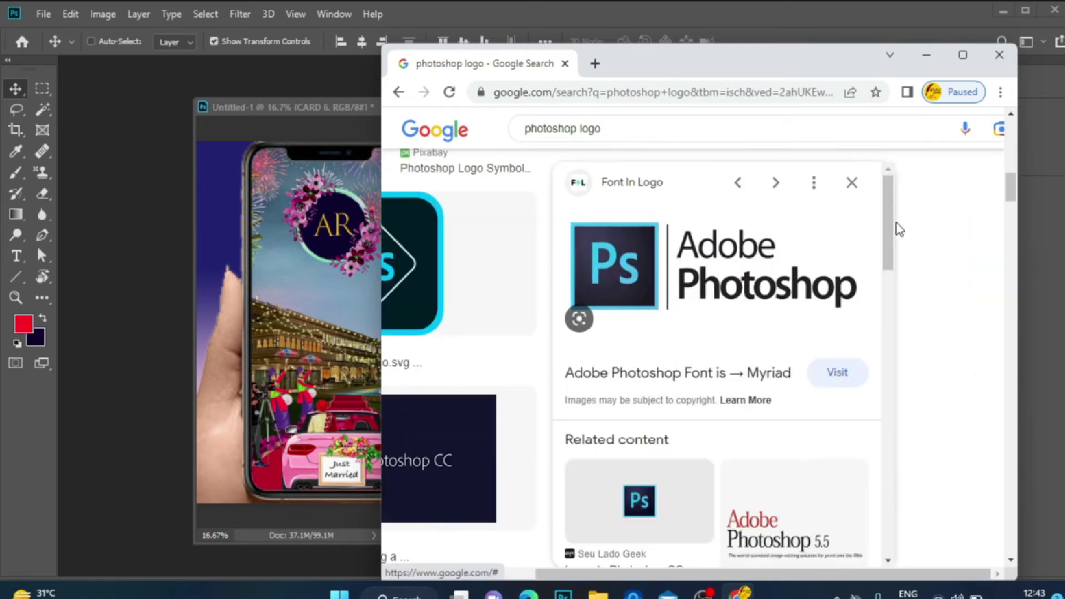
{"action": "scroll", "coordinate": [896, 255], "scroll_direction": "down", "scroll_amount": 5}
{"action": "left_click", "coordinate": [794, 410]}
{"action": "right_click", "coordinate": [788, 335]}
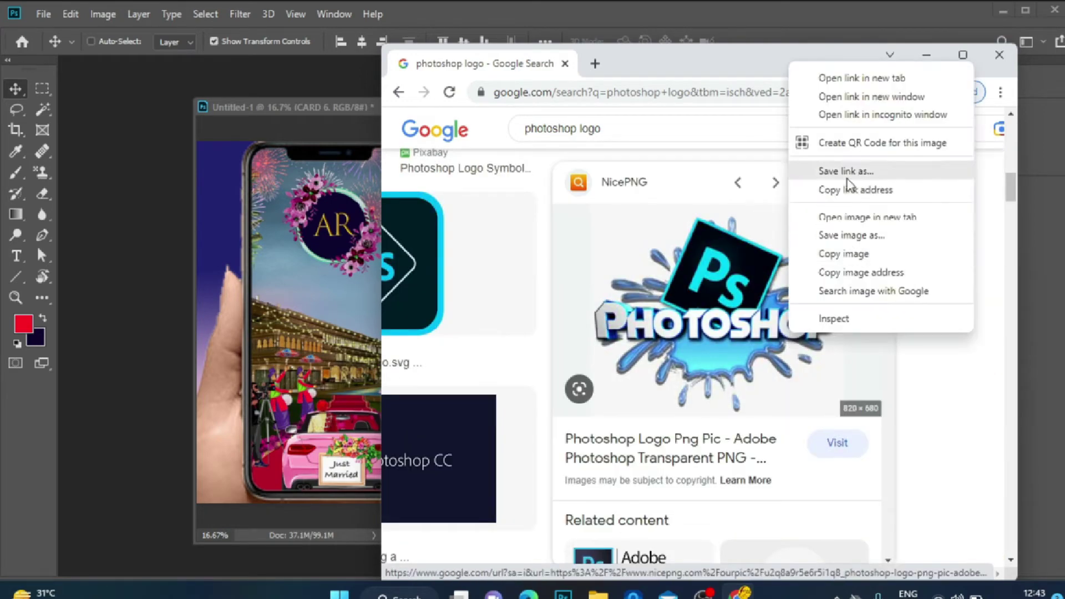
{"action": "left_click", "coordinate": [844, 254]}
Return to Photoshop, clear the selection and paste the logo above the lower card piece on its own layer.
{"action": "left_click", "coordinate": [926, 55]}
{"action": "left_click", "coordinate": [926, 113]}
{"action": "left_click", "coordinate": [809, 482]}
{"action": "left_click", "coordinate": [641, 271]}
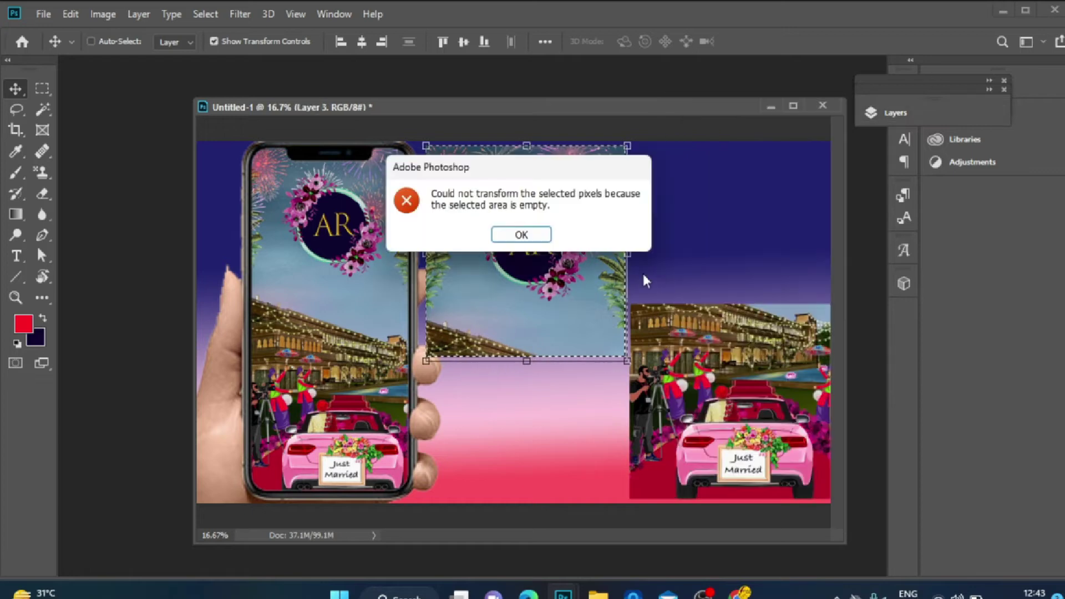
{"action": "left_click", "coordinate": [522, 235]}
{"action": "key", "text": "ctrl+d"}
{"action": "key", "text": "ctrl+v"}
{"action": "left_click_drag", "start_coordinate": [554, 314], "coordinate": [742, 223]}
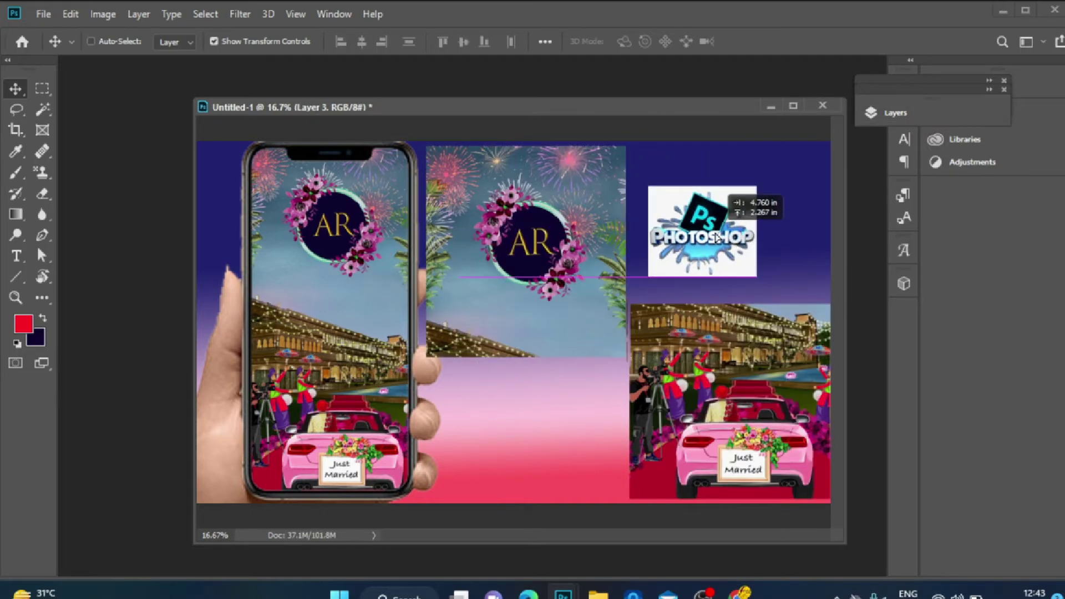
Remove the logo's white background with the Magic Wand at tolerance 30 and clear the selection.
{"action": "key", "text": "w"}
{"action": "left_click", "coordinate": [666, 202]}
{"action": "key", "text": "Delete"}
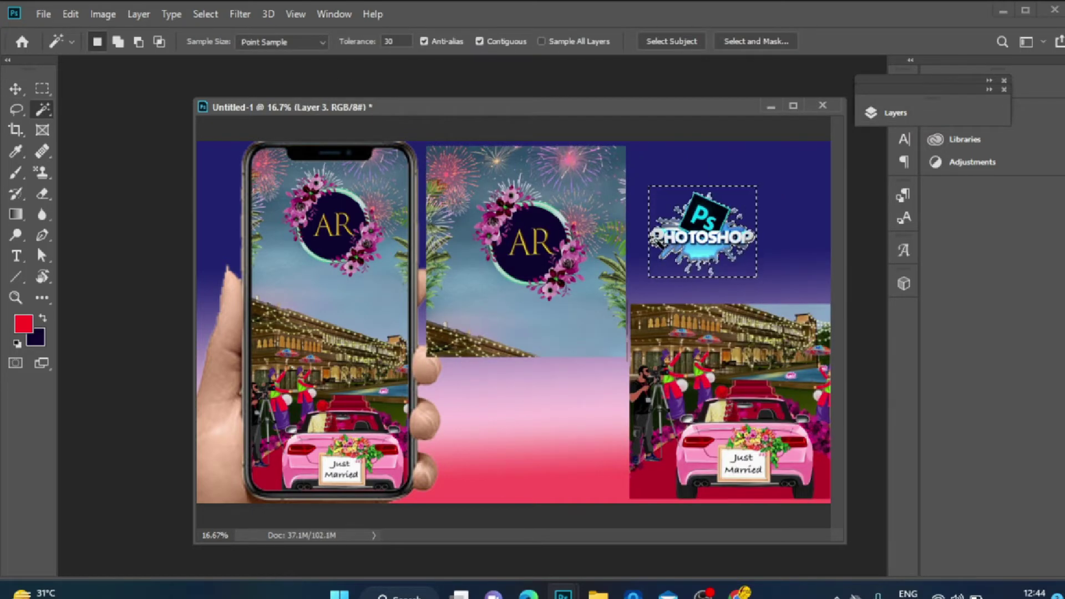
{"action": "key", "text": "ctrl+d"}
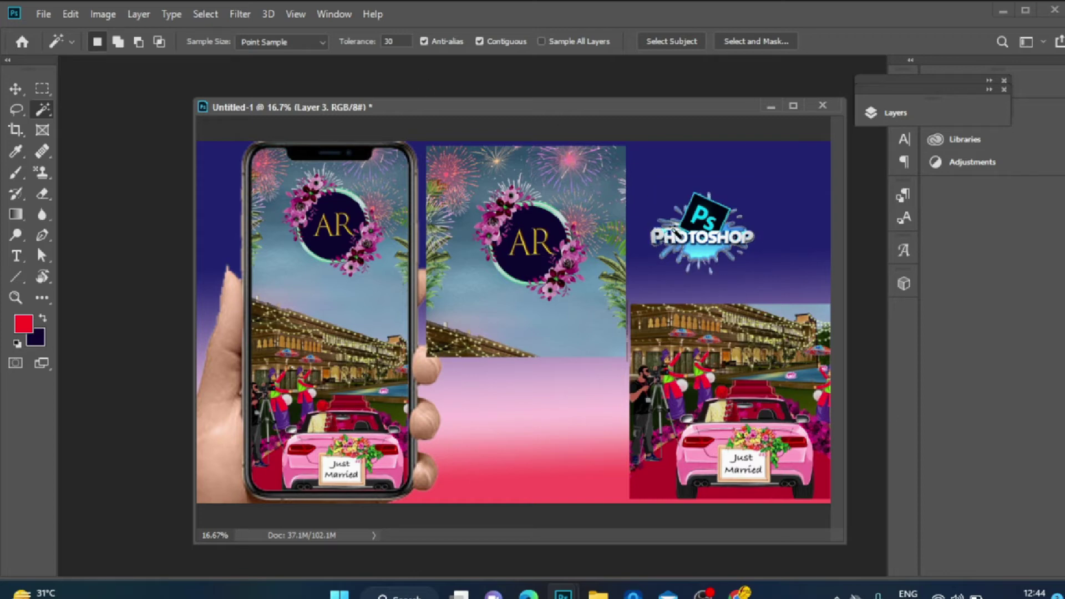
Shrink the Photoshop logo slightly and place it in the canvas's upper-right corner.
{"action": "key", "text": "v"}
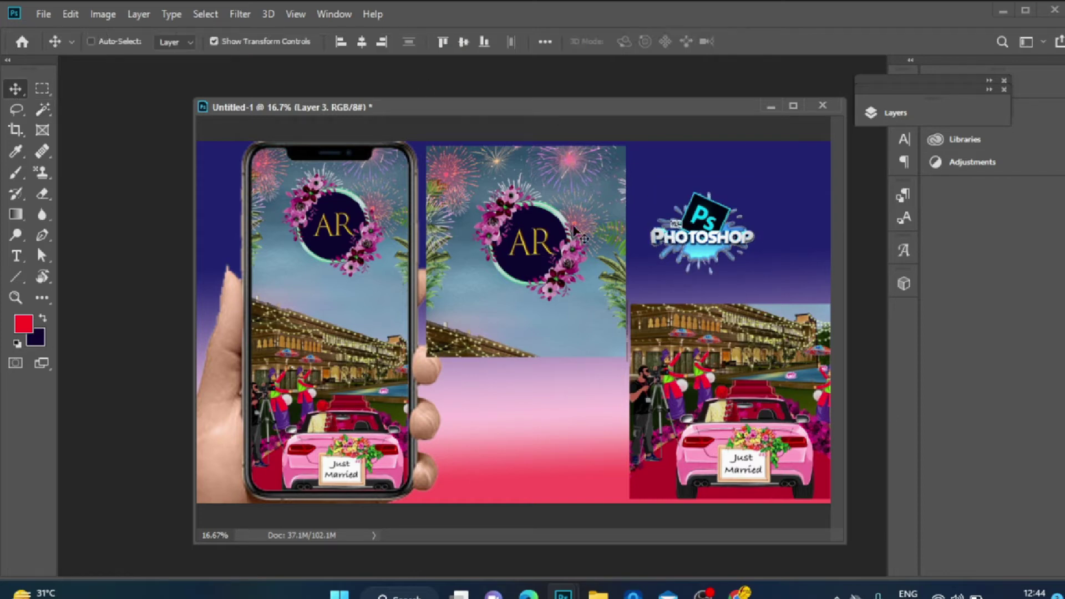
{"action": "left_click_drag", "start_coordinate": [703, 240], "coordinate": [743, 210]}
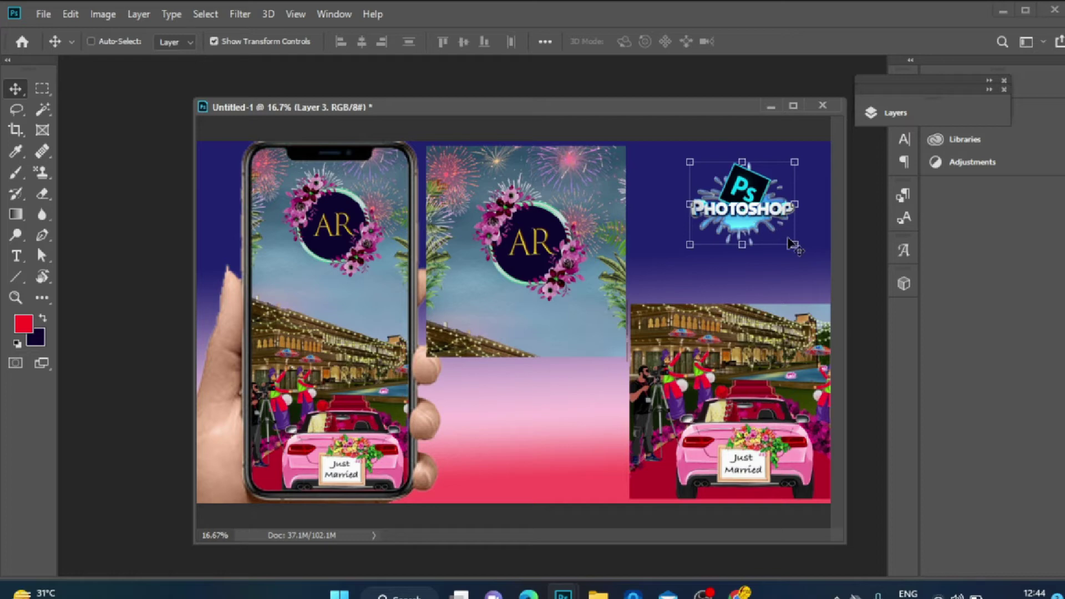
{"action": "left_click_drag", "start_coordinate": [794, 244], "coordinate": [798, 209]}
{"action": "key", "text": "Return"}
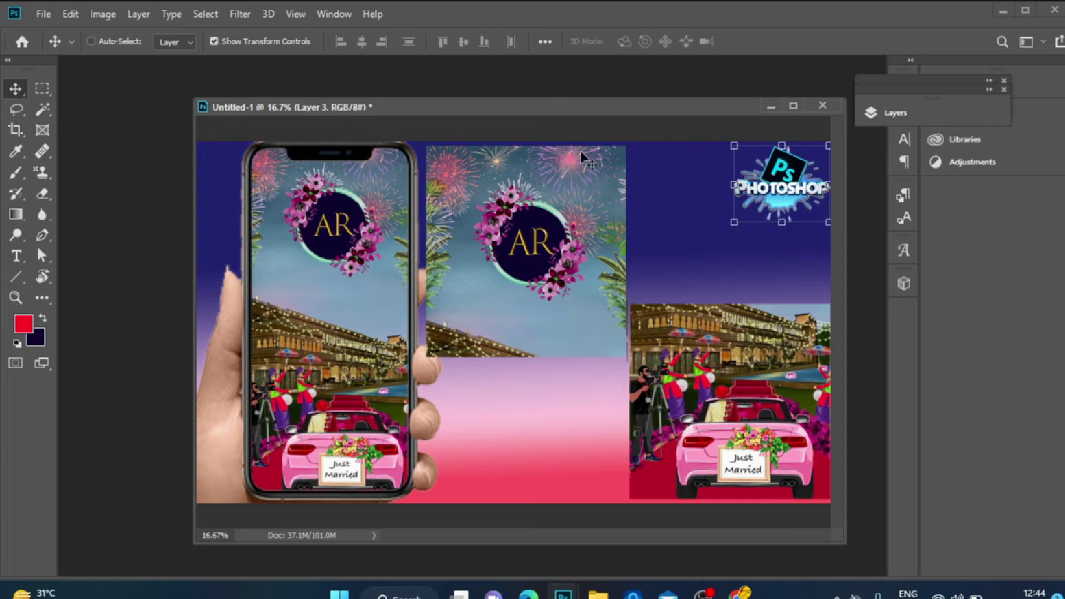
Erase along the lower right edge of the upper card piece on its CARD 6 layer with a 25 px eraser.
{"action": "left_click", "coordinate": [42, 193]}
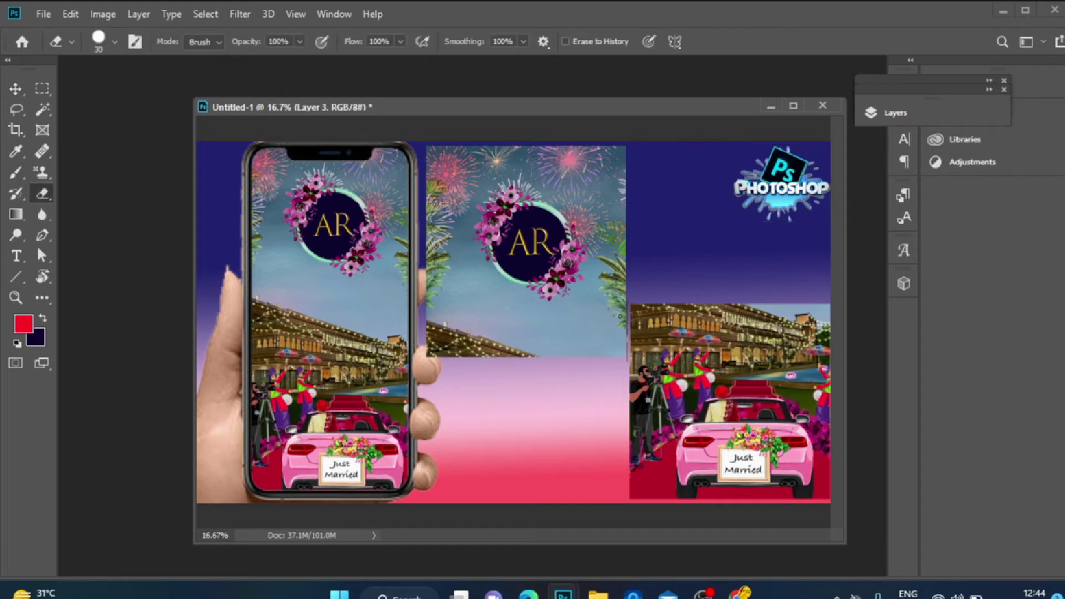
{"action": "left_click", "coordinate": [888, 112]}
{"action": "left_click", "coordinate": [770, 231]}
{"action": "left_click_drag", "start_coordinate": [628, 300], "coordinate": [626, 359]}
Add a new empty layer above the Photoshop logo layer and make it active.
{"action": "left_click", "coordinate": [897, 112]}
{"action": "left_click", "coordinate": [806, 481]}
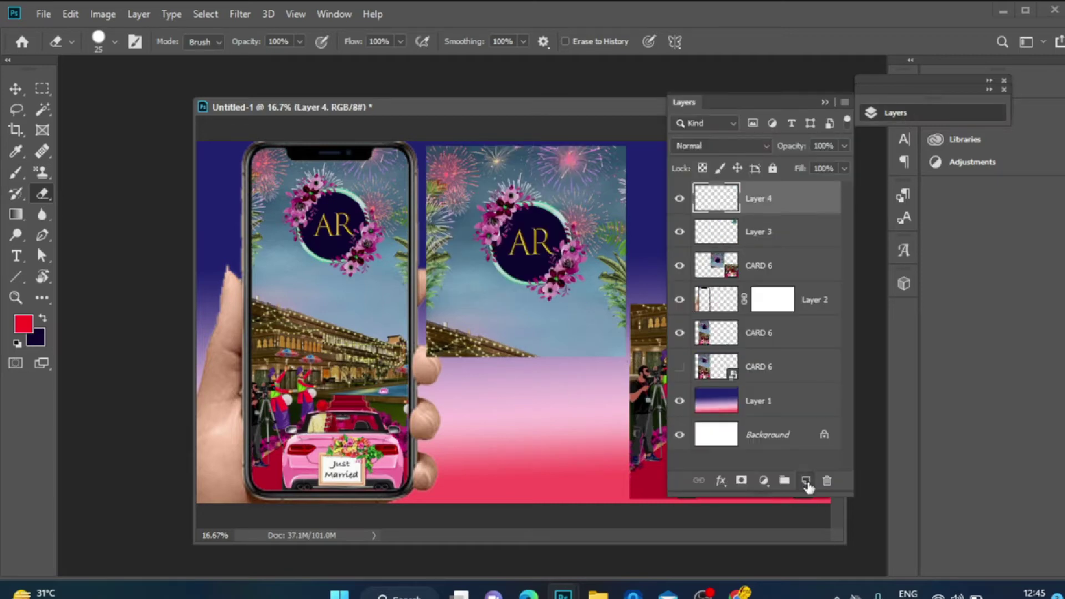
{"action": "left_click", "coordinate": [655, 280]}
{"action": "left_click", "coordinate": [901, 113]}
{"action": "left_click", "coordinate": [806, 481]}
{"action": "left_click", "coordinate": [758, 232]}
Add the text "Wedding Invitation" in 60 pt Trajan Color just below the upper card piece.
{"action": "left_click", "coordinate": [16, 256]}
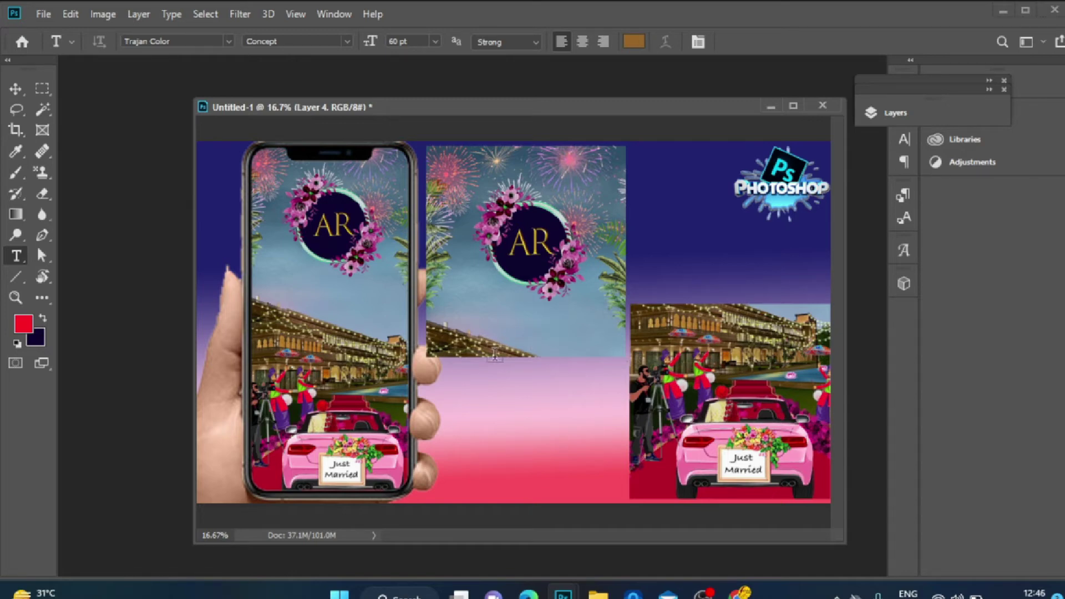
{"action": "left_click", "coordinate": [473, 375]}
{"action": "type", "text": "WEDDING INVITATI"}
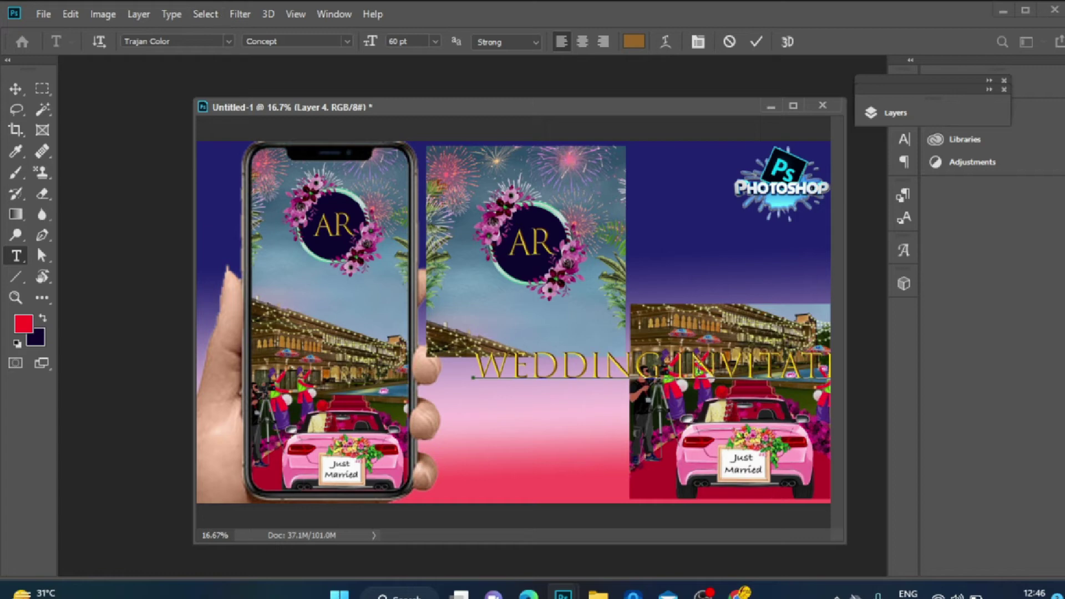
Finish editing the Wedding Invitation text and reduce its size to 8 pt.
{"action": "left_click", "coordinate": [435, 41]}
{"action": "left_click", "coordinate": [413, 125]}
{"action": "left_click", "coordinate": [437, 42]}
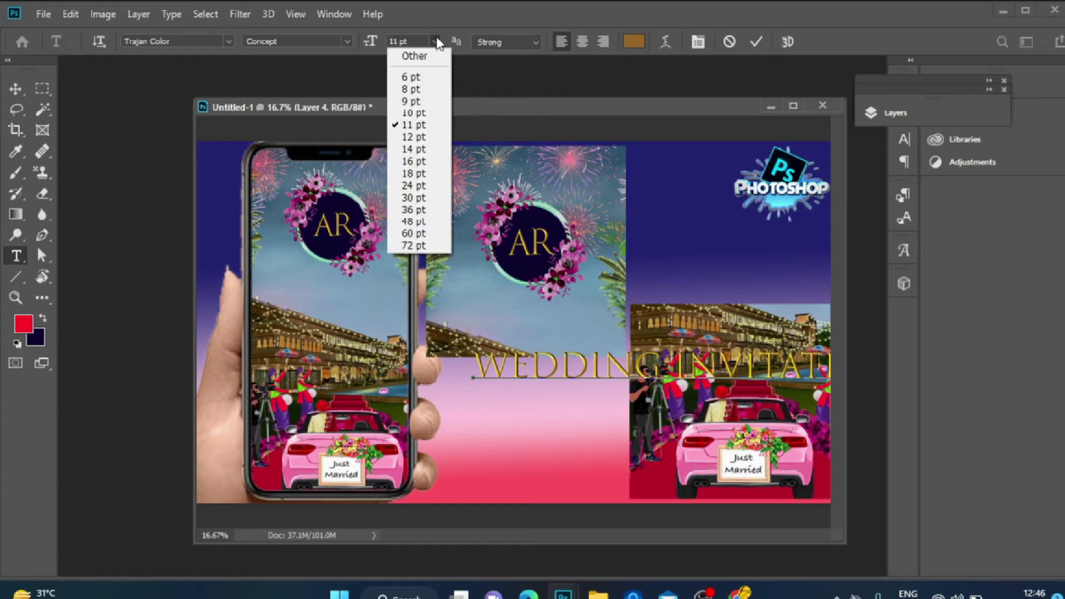
{"action": "left_click", "coordinate": [413, 100]}
{"action": "left_click", "coordinate": [920, 114]}
{"action": "left_click", "coordinate": [776, 231]}
{"action": "left_click", "coordinate": [436, 41]}
{"action": "left_click", "coordinate": [412, 89]}
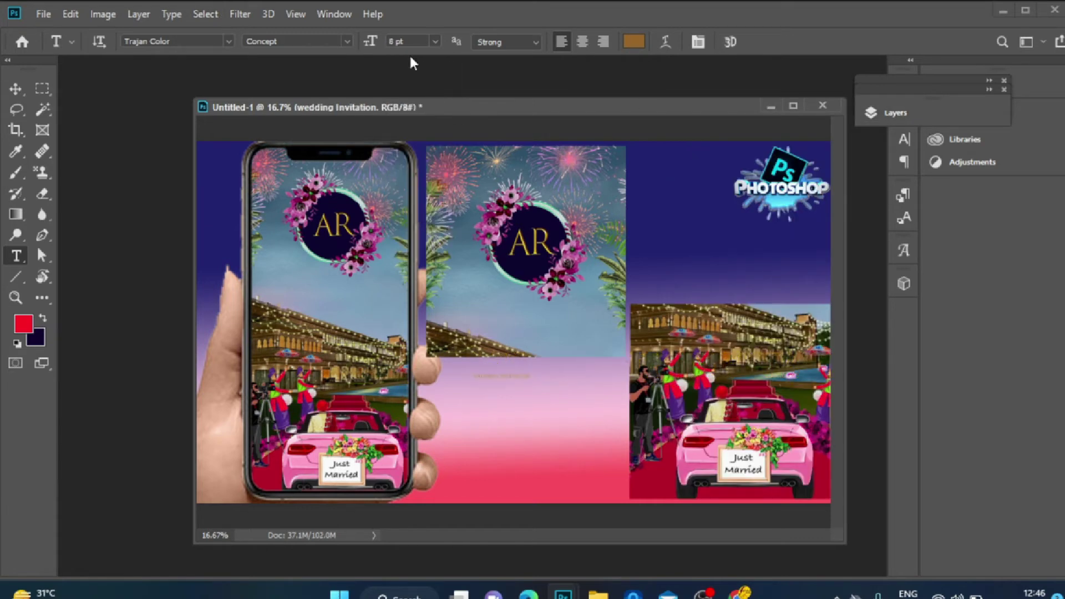
Enlarge the Wedding Invitation text step by step through 11, 16, 18 and 24 pt to 30 pt.
{"action": "left_click", "coordinate": [435, 41]}
{"action": "left_click", "coordinate": [414, 125]}
{"action": "left_click", "coordinate": [436, 41]}
{"action": "left_click", "coordinate": [414, 161]}
{"action": "left_click", "coordinate": [436, 43]}
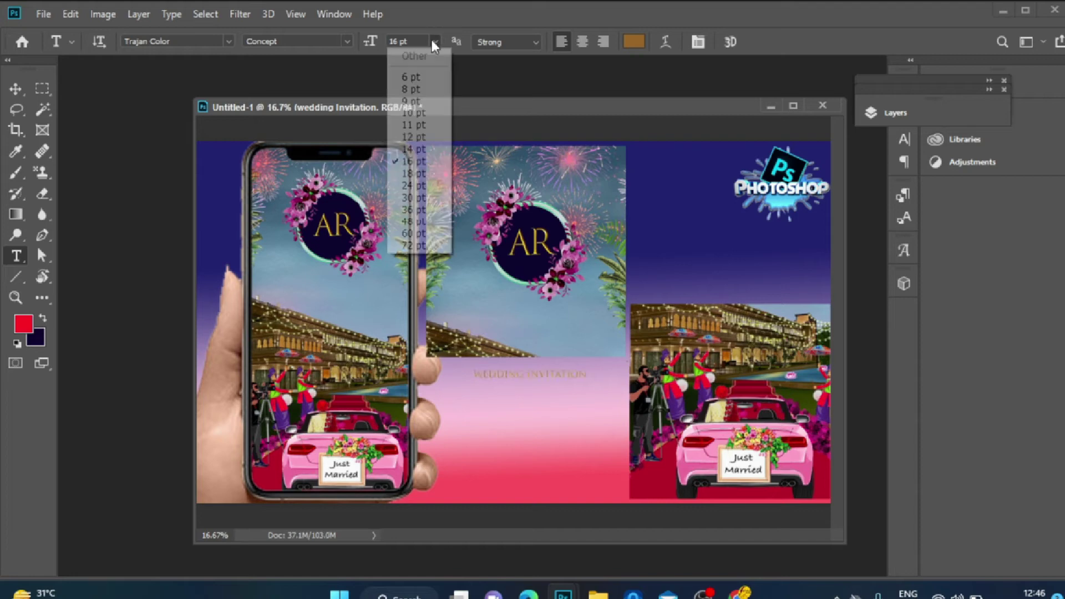
{"action": "left_click", "coordinate": [413, 173]}
{"action": "left_click", "coordinate": [435, 41]}
{"action": "left_click", "coordinate": [414, 185]}
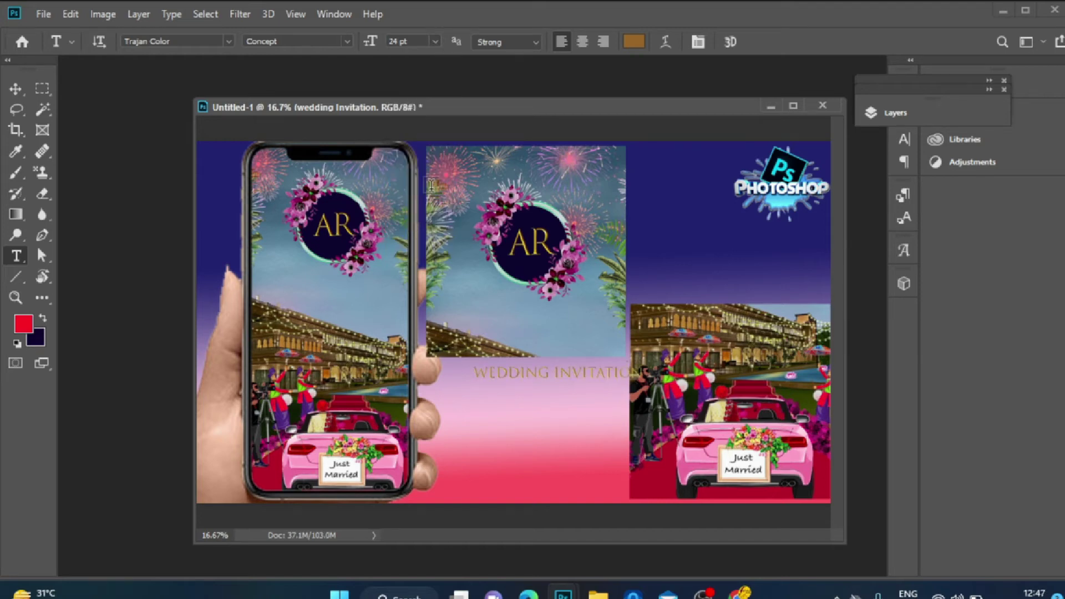
{"action": "left_click", "coordinate": [435, 42]}
{"action": "left_click", "coordinate": [430, 197]}
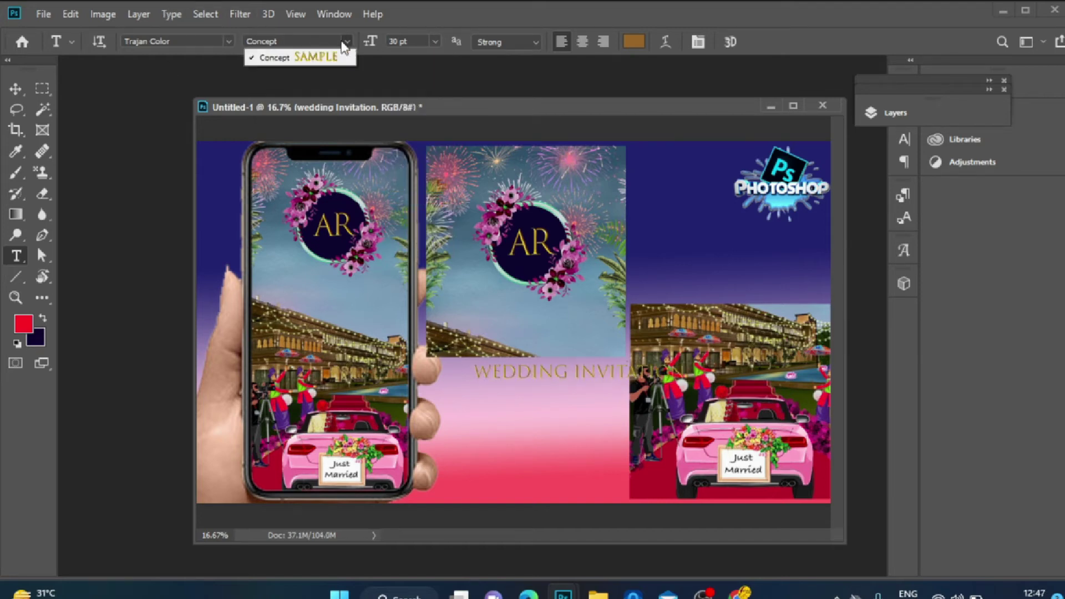
Change the Wedding Invitation text's font to Algerian and center the text under the upper card piece.
{"action": "left_click", "coordinate": [228, 41]}
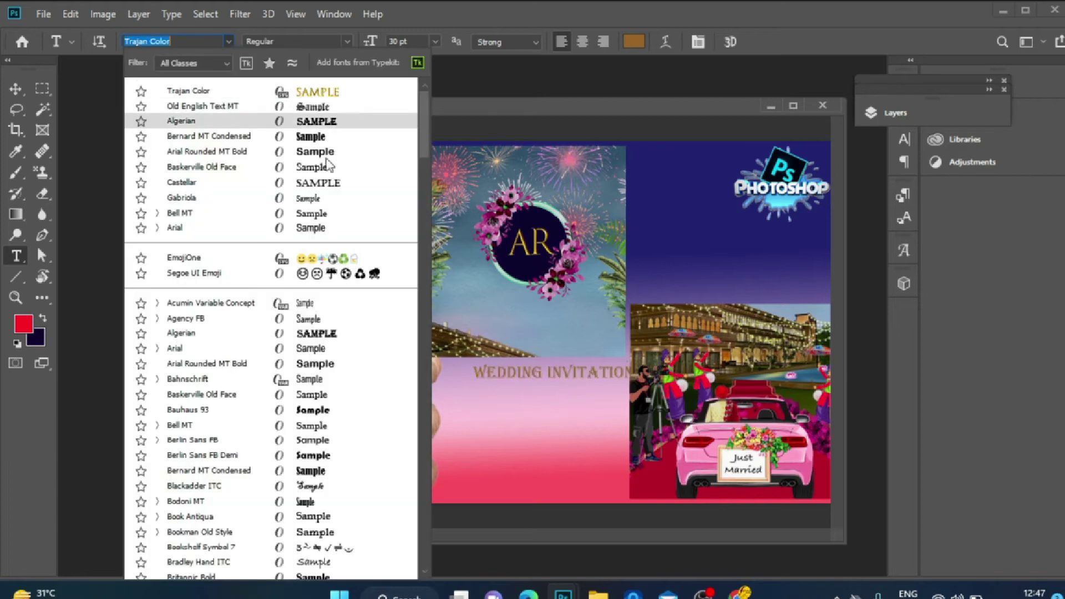
{"action": "left_click", "coordinate": [326, 132]}
{"action": "left_click", "coordinate": [16, 89]}
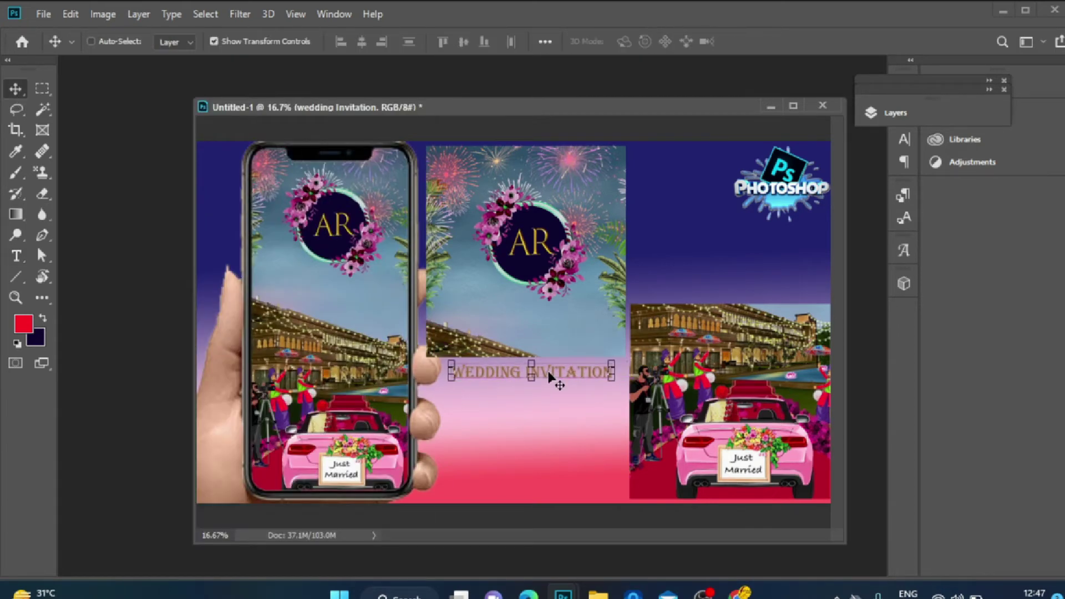
Scale the Wedding Invitation text up to about 51.48 pt so it nearly spans the width of the upper card piece.
{"action": "left_click_drag", "start_coordinate": [630, 372], "coordinate": [543, 384]}
{"action": "left_click", "coordinate": [895, 113]}
{"action": "key", "text": "ctrl+t"}
{"action": "key", "text": "Return"}
{"action": "left_click", "coordinate": [894, 113]}
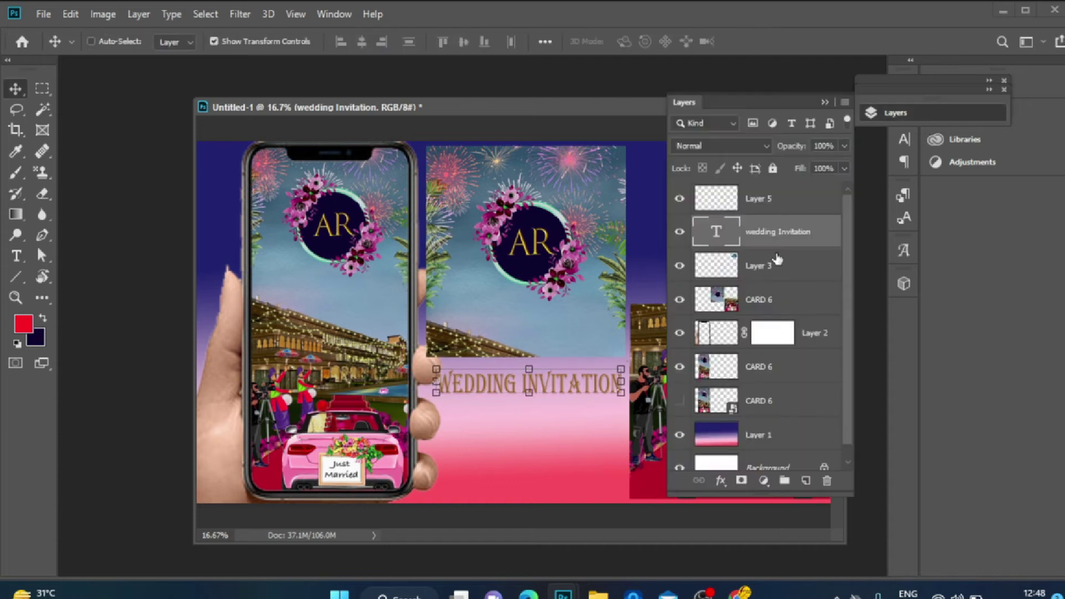
Set the Wedding Invitation text color to black.
{"action": "left_click", "coordinate": [509, 383]}
{"action": "left_click", "coordinate": [24, 260]}
{"action": "left_click", "coordinate": [633, 41]}
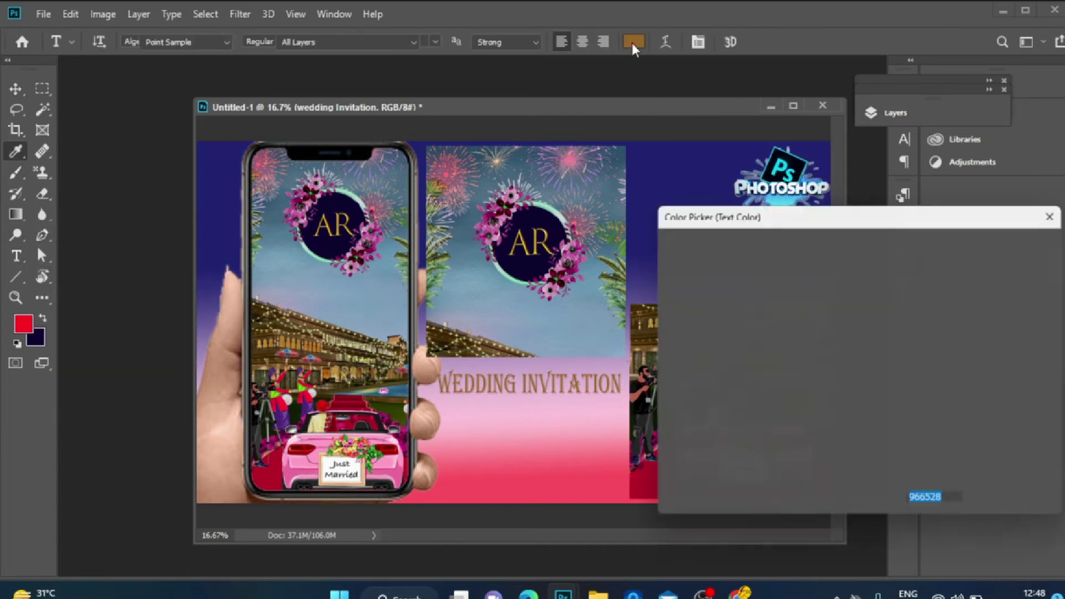
{"action": "left_click", "coordinate": [832, 445]}
{"action": "left_click", "coordinate": [1004, 240]}
Select the Wedding Invitation text layer and change its font to Stencil.
{"action": "left_click", "coordinate": [895, 112]}
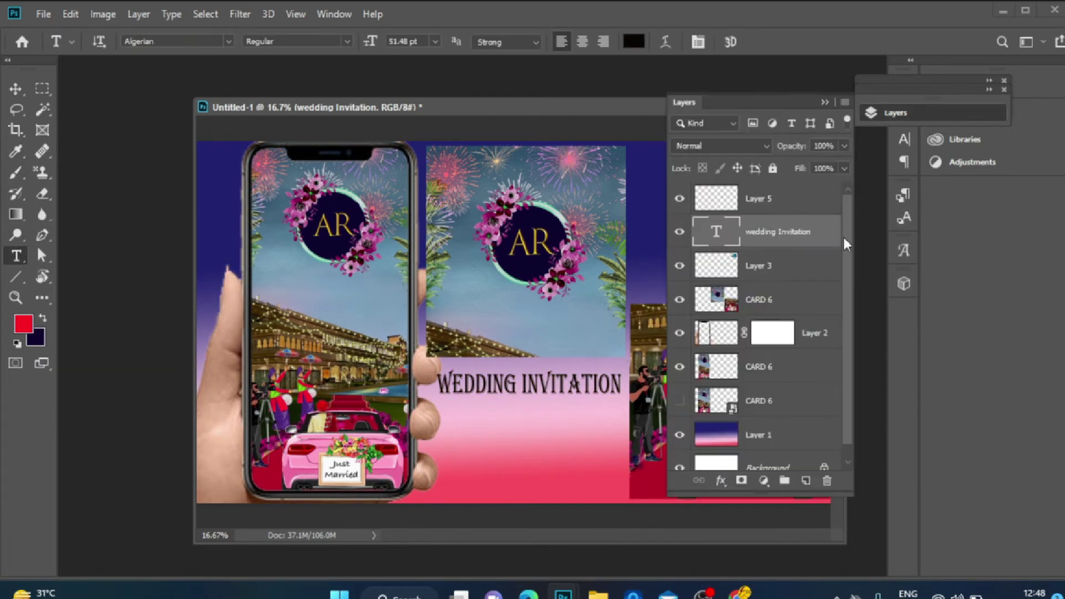
{"action": "left_click", "coordinate": [757, 201]}
{"action": "left_click", "coordinate": [732, 231]}
{"action": "left_click", "coordinate": [314, 41]}
{"action": "left_click", "coordinate": [313, 41]}
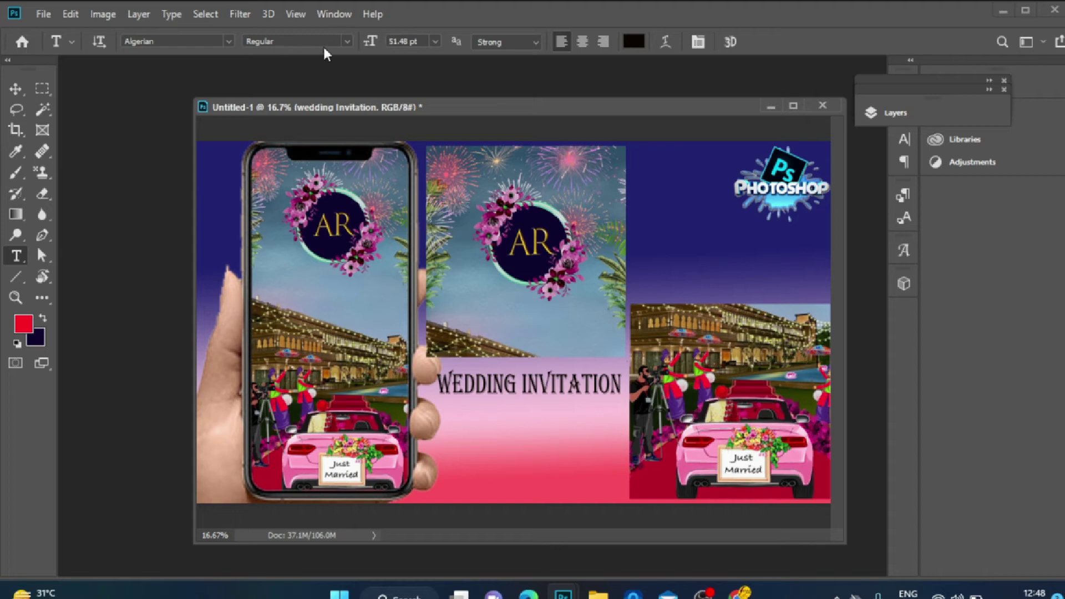
{"action": "left_click", "coordinate": [228, 41]}
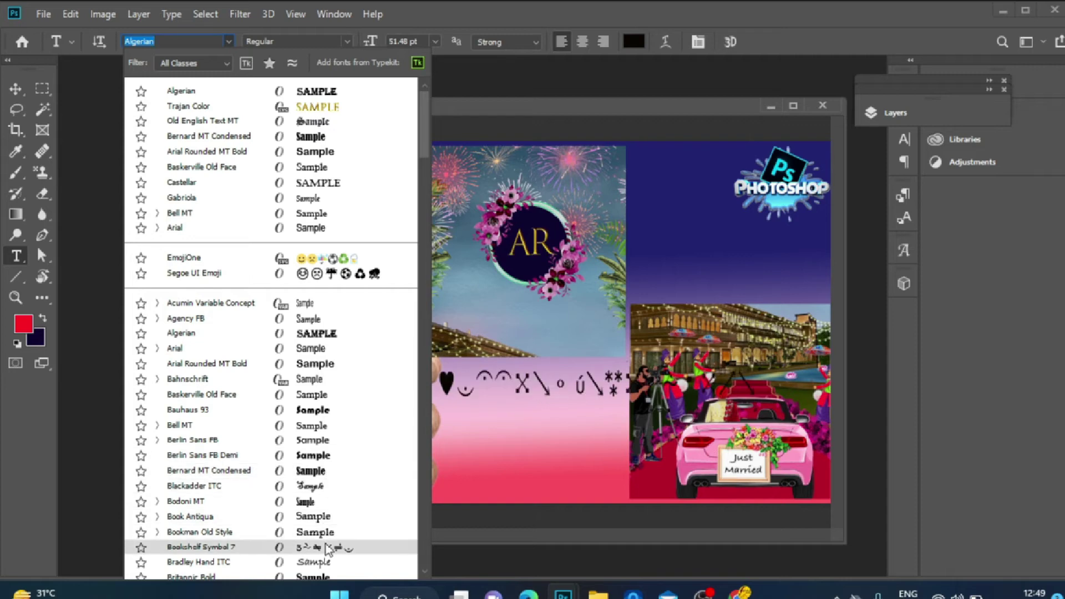
{"action": "scroll", "coordinate": [376, 260], "scroll_direction": "down", "scroll_amount": 15}
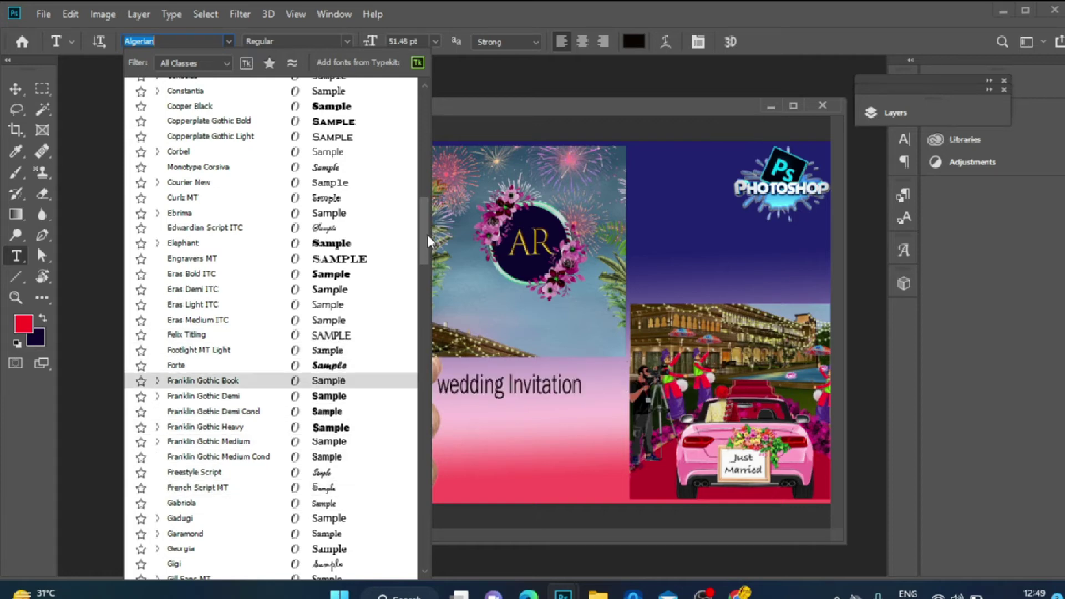
{"action": "scroll", "coordinate": [383, 122], "scroll_direction": "down", "scroll_amount": 10}
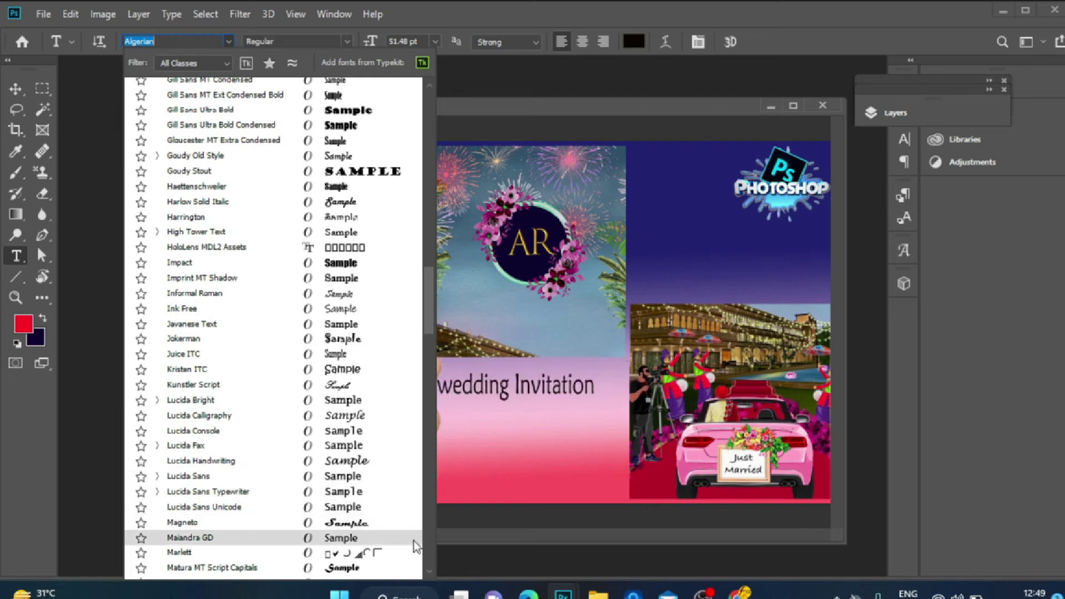
{"action": "scroll", "coordinate": [399, 288], "scroll_direction": "down", "scroll_amount": 13}
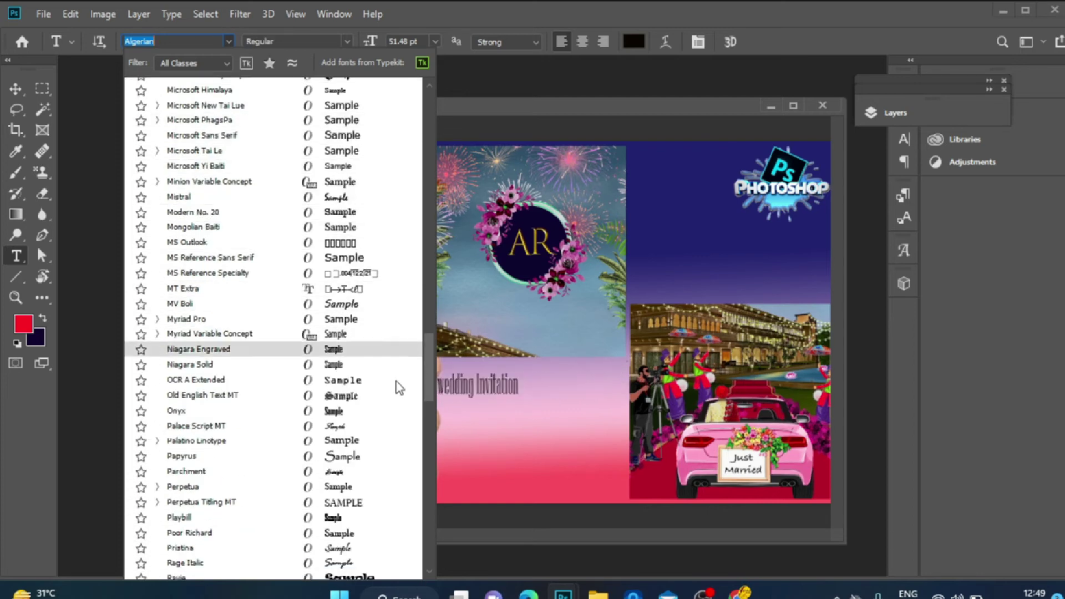
{"action": "scroll", "coordinate": [408, 535], "scroll_direction": "down", "scroll_amount": 9}
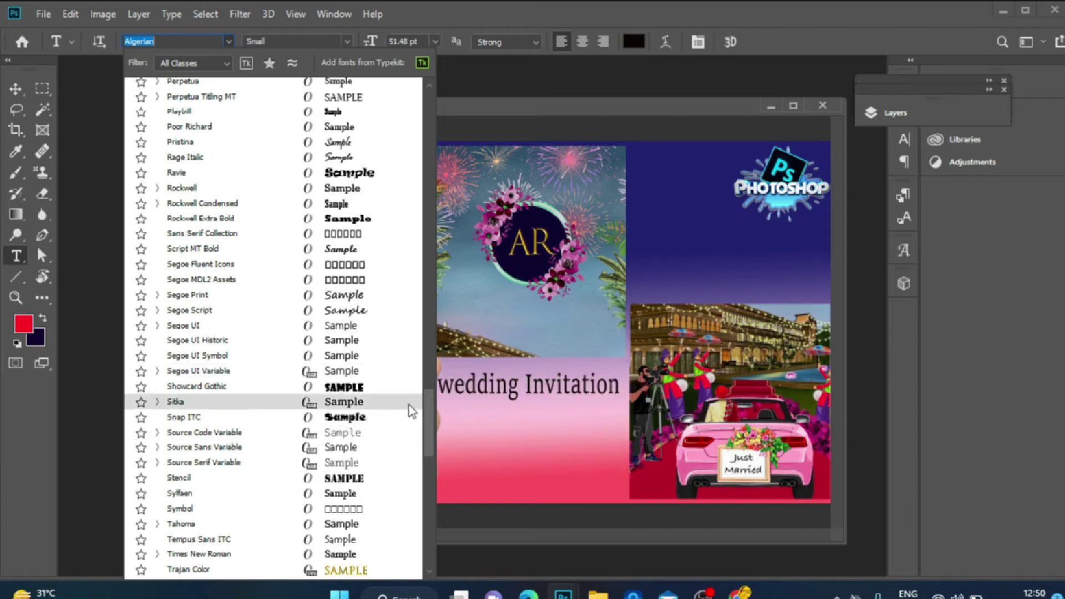
{"action": "left_click", "coordinate": [408, 478]}
Scale the Wedding Invitation text down to 94.69% so it fits the gap between the phone and the lower card piece.
{"action": "key", "text": "v"}
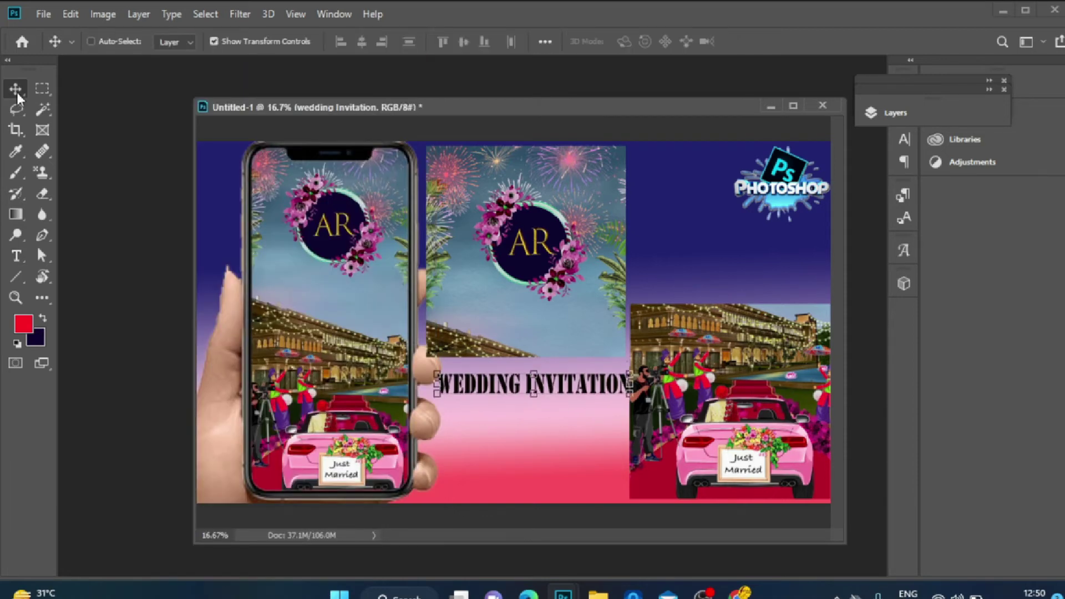
{"action": "key", "text": "ctrl+t"}
{"action": "key", "text": "t"}
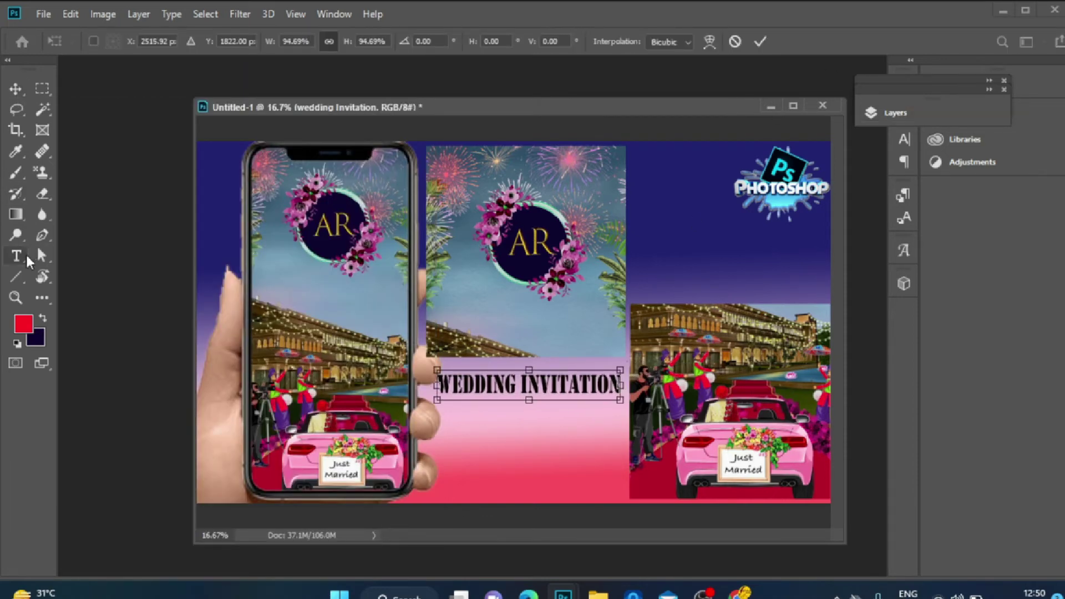
Try magenta, blue and green shades for the Wedding Invitation text and set its color to dark teal #0e4341.
{"action": "left_click", "coordinate": [633, 42]}
{"action": "left_click", "coordinate": [878, 281]}
{"action": "left_click", "coordinate": [825, 259]}
{"action": "left_click", "coordinate": [793, 252]}
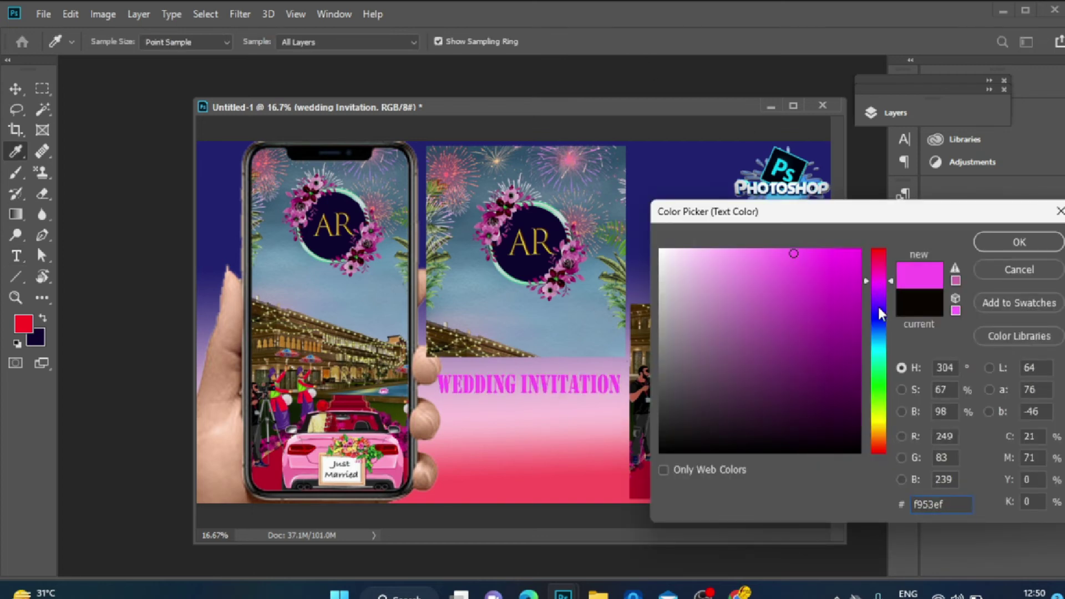
{"action": "left_click", "coordinate": [879, 310]}
{"action": "left_click", "coordinate": [821, 254]}
{"action": "left_click", "coordinate": [834, 348]}
{"action": "left_click", "coordinate": [849, 361]}
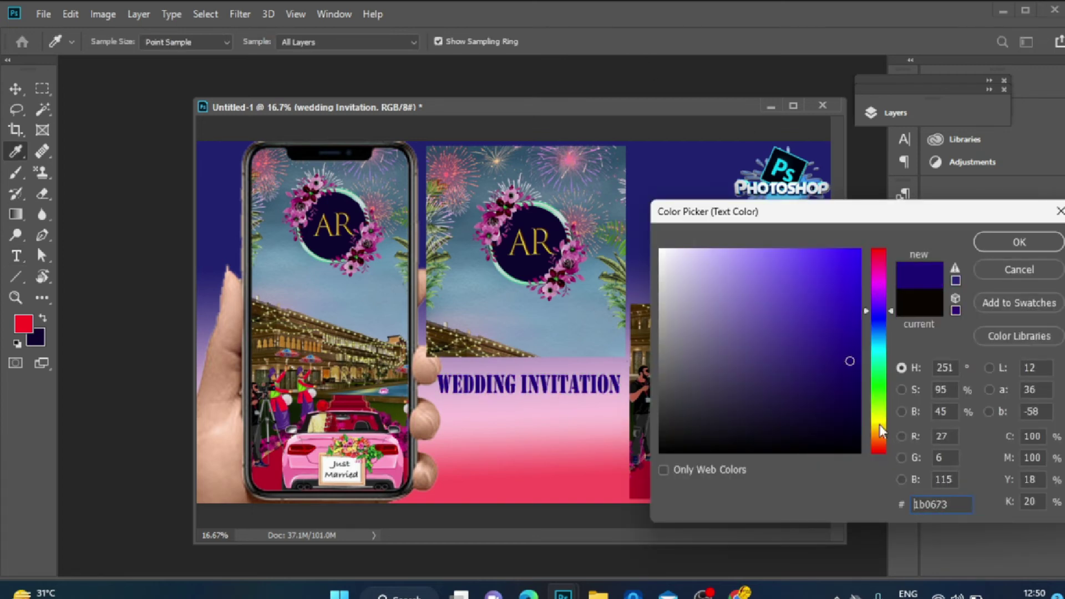
{"action": "left_click", "coordinate": [831, 382]}
{"action": "left_click", "coordinate": [878, 423]}
{"action": "left_click", "coordinate": [879, 386]}
{"action": "left_click", "coordinate": [879, 372]}
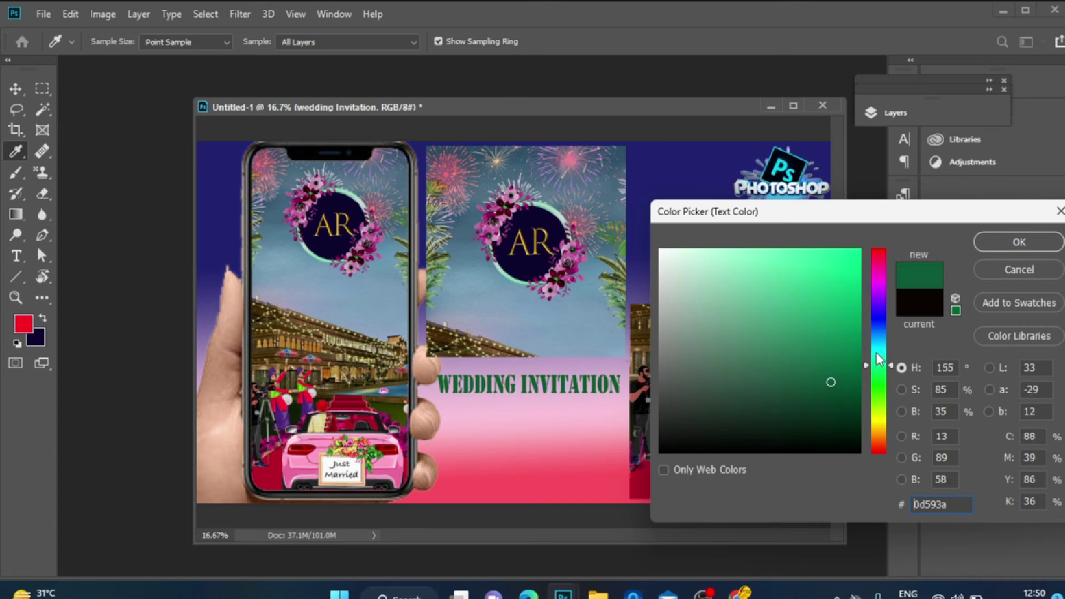
{"action": "left_click", "coordinate": [879, 352]}
{"action": "left_click", "coordinate": [847, 377]}
{"action": "left_click", "coordinate": [812, 395]}
{"action": "left_click", "coordinate": [818, 399]}
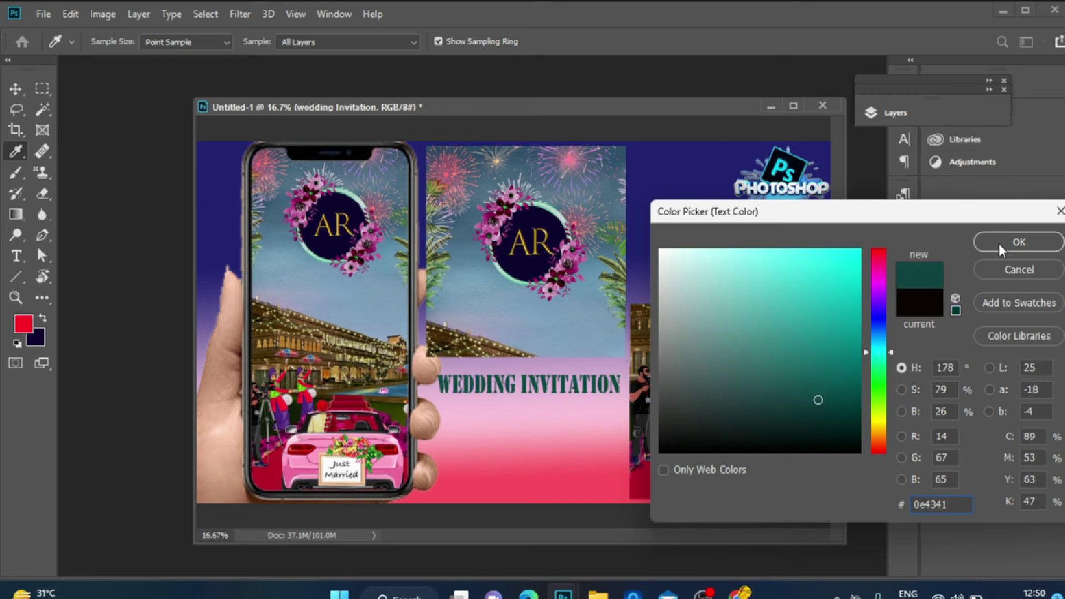
{"action": "left_click", "coordinate": [997, 241]}
On Layer 5, add the text "Project" in 30 pt Stencil just below the Wedding Invitation title.
{"action": "left_click", "coordinate": [887, 113]}
{"action": "left_click", "coordinate": [771, 205]}
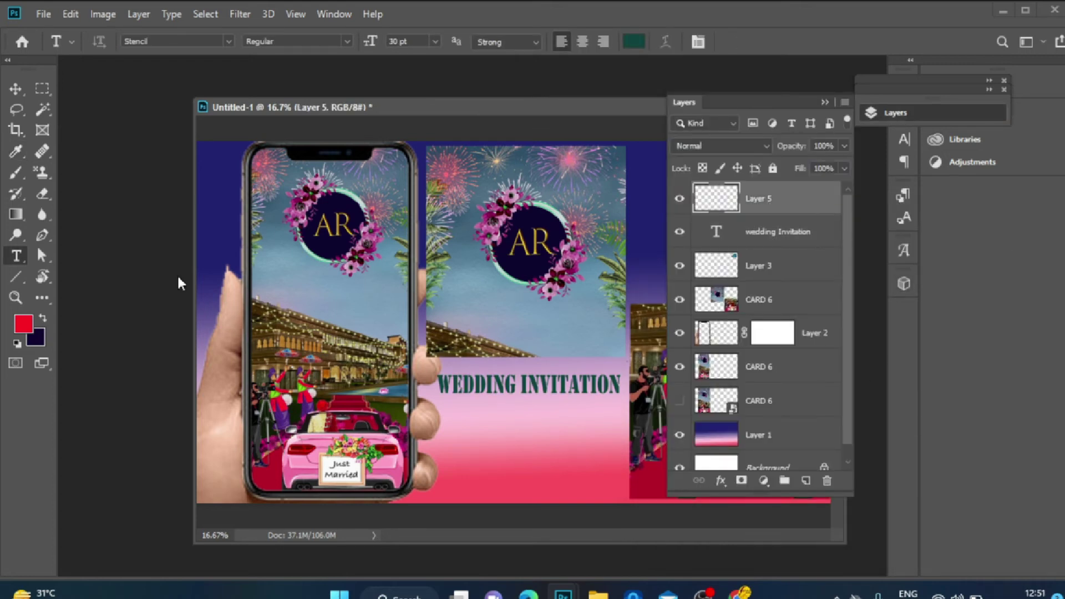
{"action": "left_click", "coordinate": [492, 411]}
{"action": "type", "text": "PRO"}
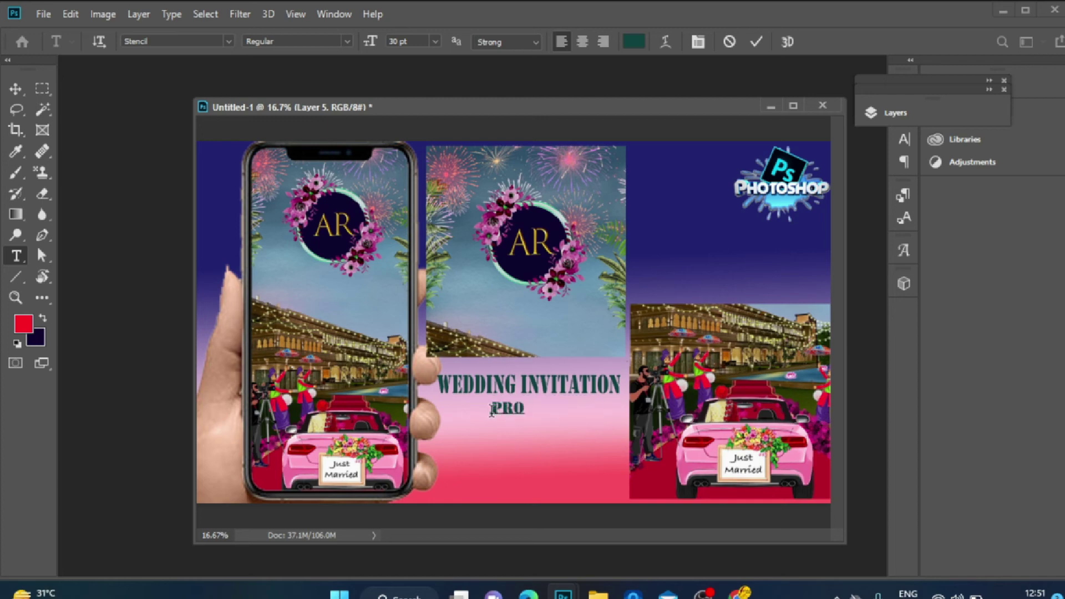
{"action": "type", "text": "JECT"}
Try a different font for the Project text and undo the change.
{"action": "left_click", "coordinate": [318, 42]}
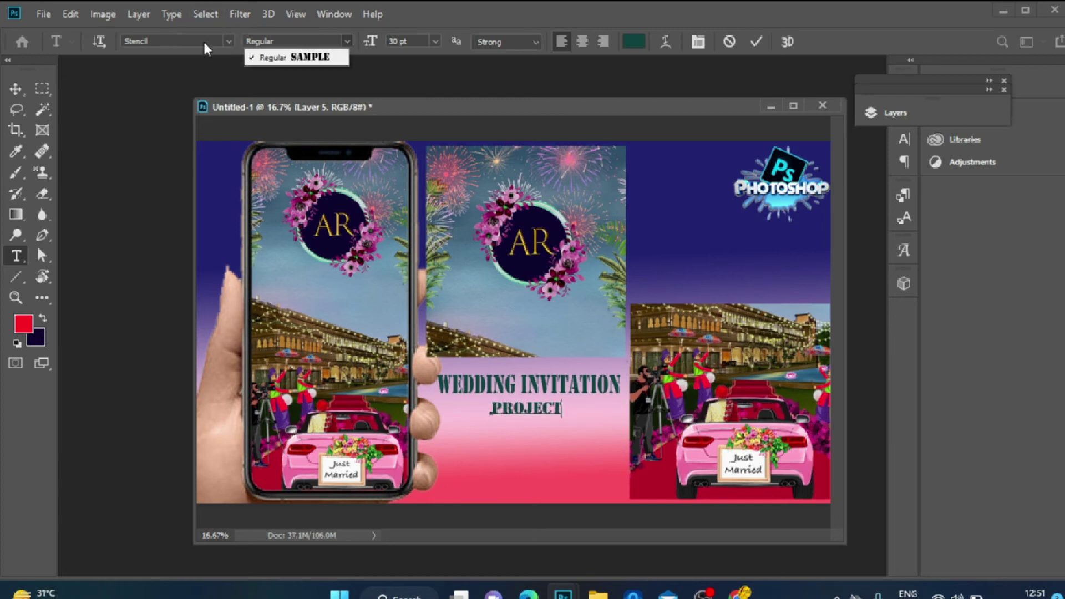
{"action": "left_click", "coordinate": [228, 41]}
{"action": "left_click", "coordinate": [314, 119]}
{"action": "key", "text": "ctrl+z"}
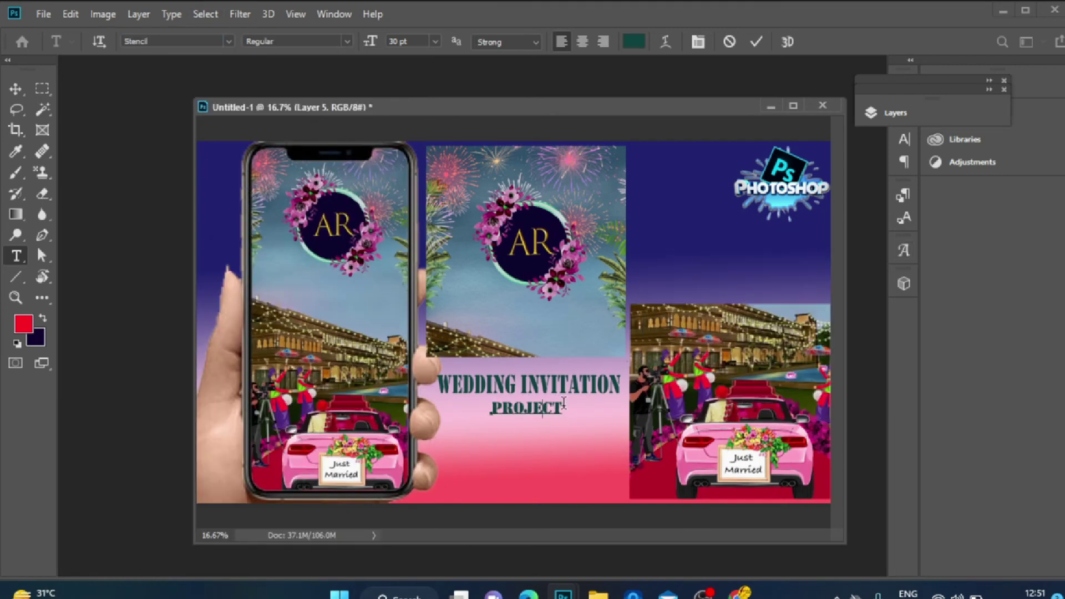
Clear the typed text and re-enter "Project" in 30 pt Trajan Color Concept.
{"action": "left_click", "coordinate": [228, 41]}
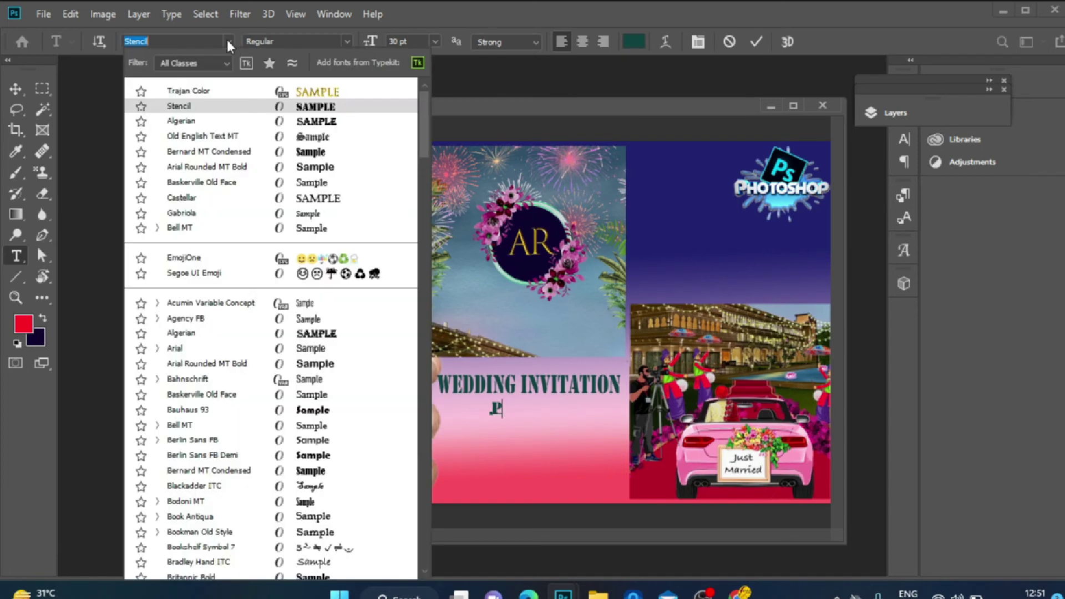
{"action": "left_click", "coordinate": [161, 89]}
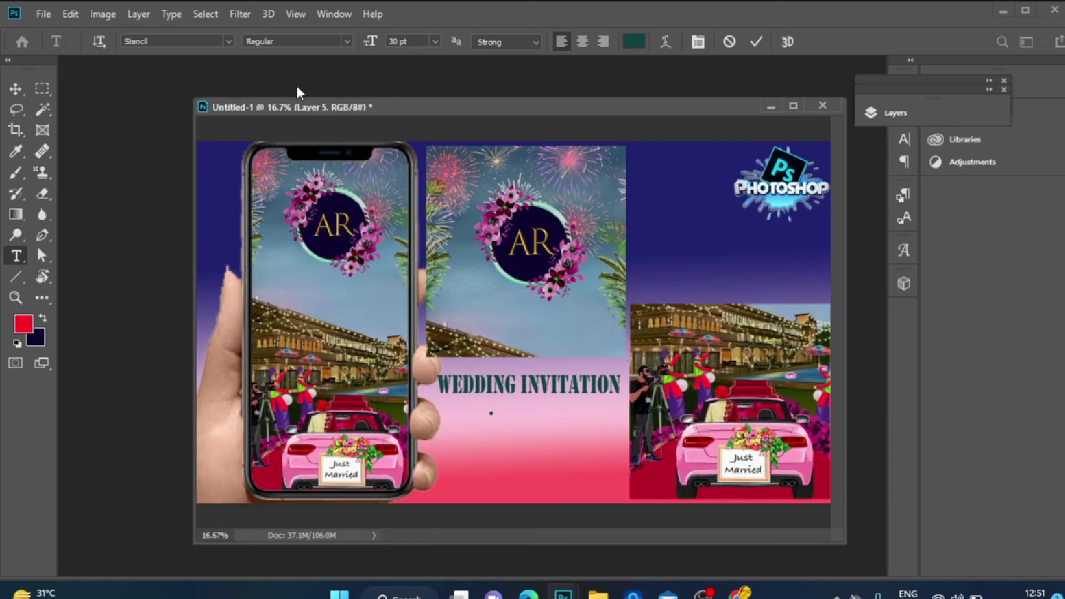
{"action": "left_click", "coordinate": [228, 42]}
{"action": "left_click", "coordinate": [323, 89]}
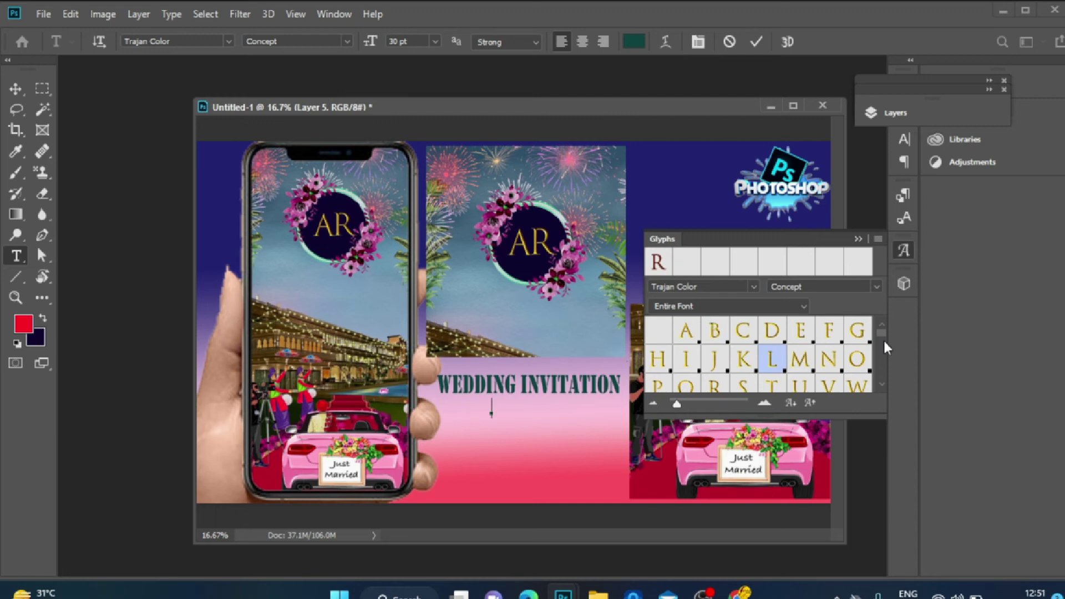
{"action": "scroll", "coordinate": [882, 338], "scroll_direction": "down", "scroll_amount": 5}
{"action": "scroll", "coordinate": [879, 324], "scroll_direction": "up", "scroll_amount": 5}
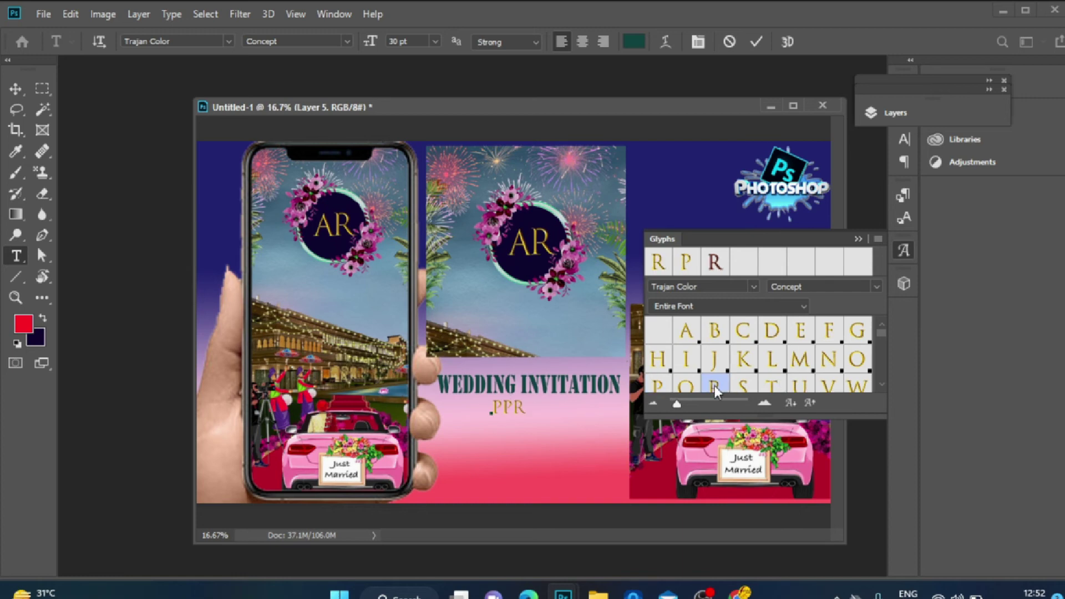
{"action": "left_click", "coordinate": [521, 409]}
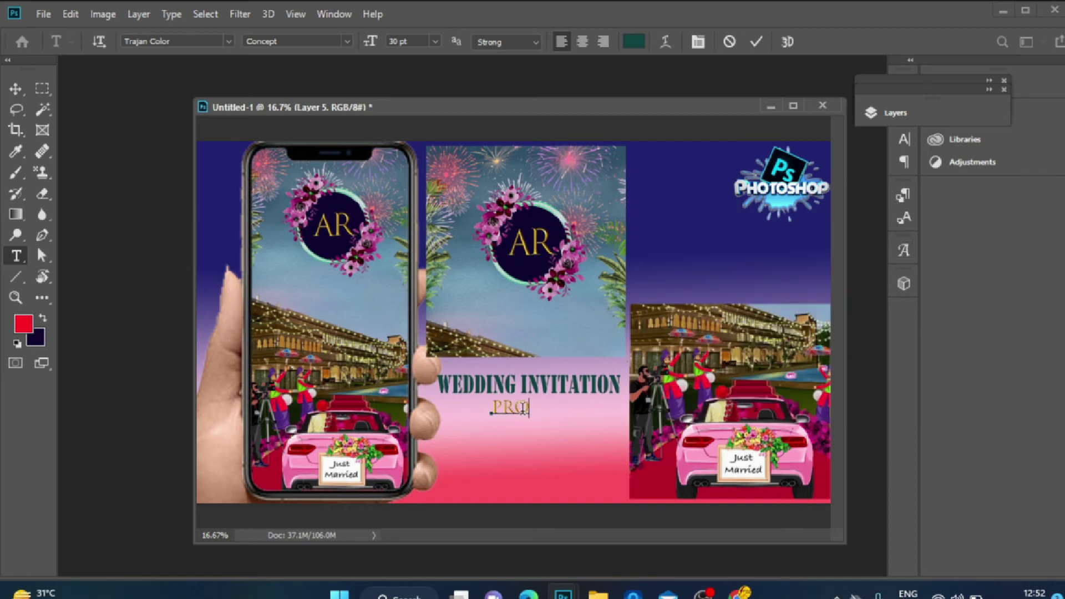
Enlarge the Project text to 160.67% and center it under the Wedding Invitation title.
{"action": "left_click", "coordinate": [16, 88]}
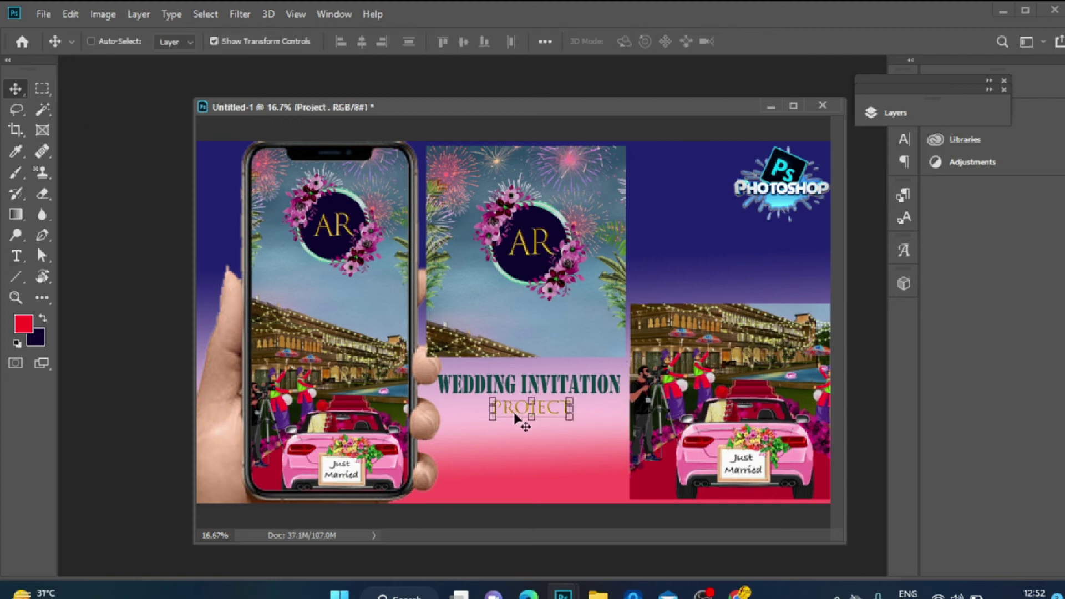
{"action": "left_click_drag", "start_coordinate": [509, 415], "coordinate": [558, 440]}
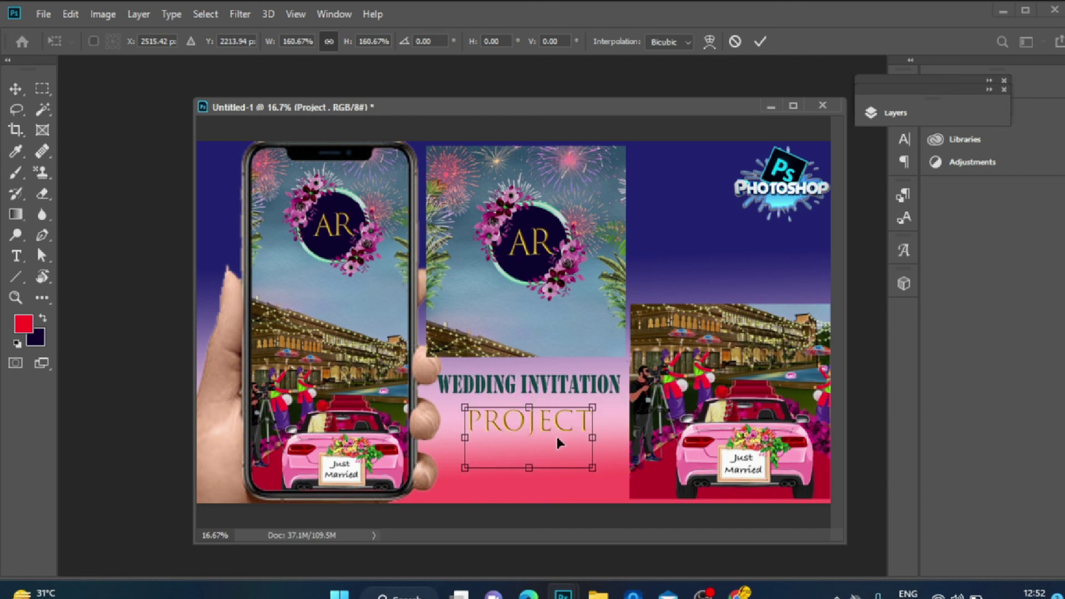
{"action": "key", "text": "Return"}
Set the Project text layer's blend mode to Hard Light and add a new empty layer above it.
{"action": "left_click", "coordinate": [876, 112]}
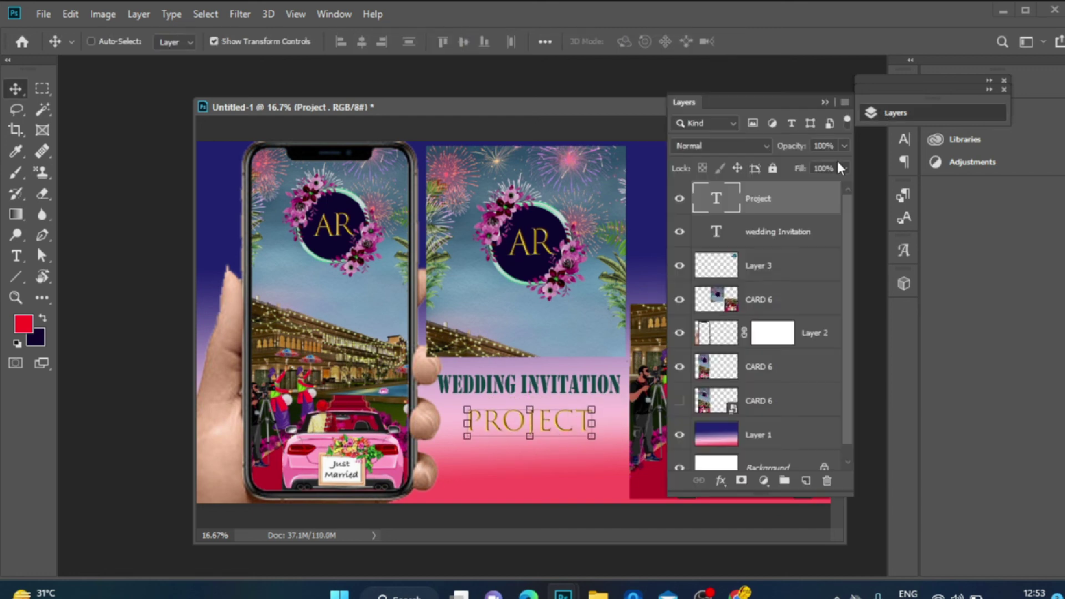
{"action": "left_click", "coordinate": [720, 146]}
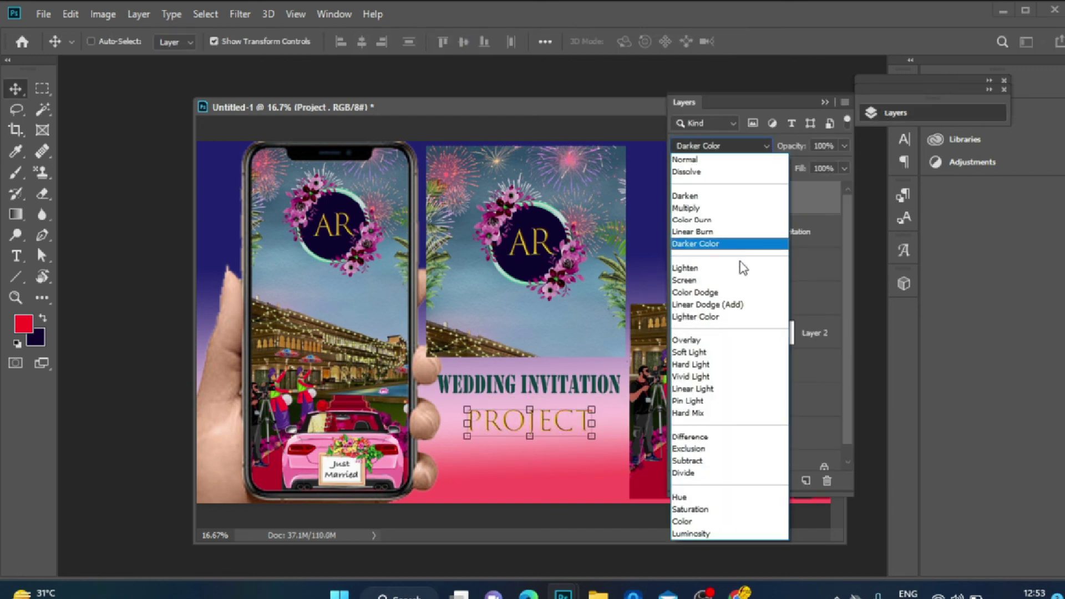
{"action": "left_click", "coordinate": [721, 365]}
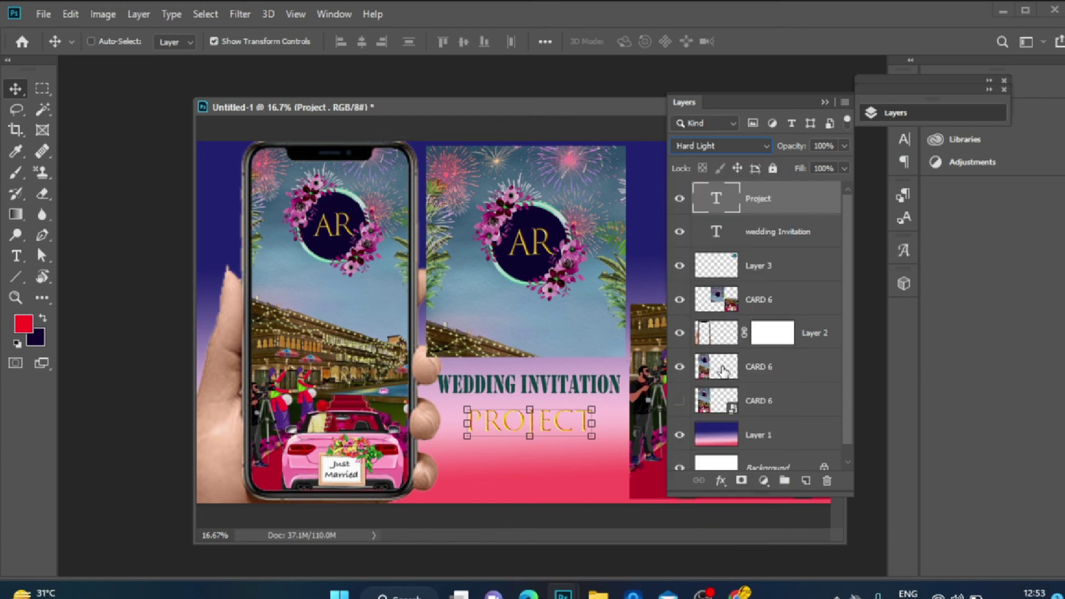
{"action": "left_click", "coordinate": [805, 480]}
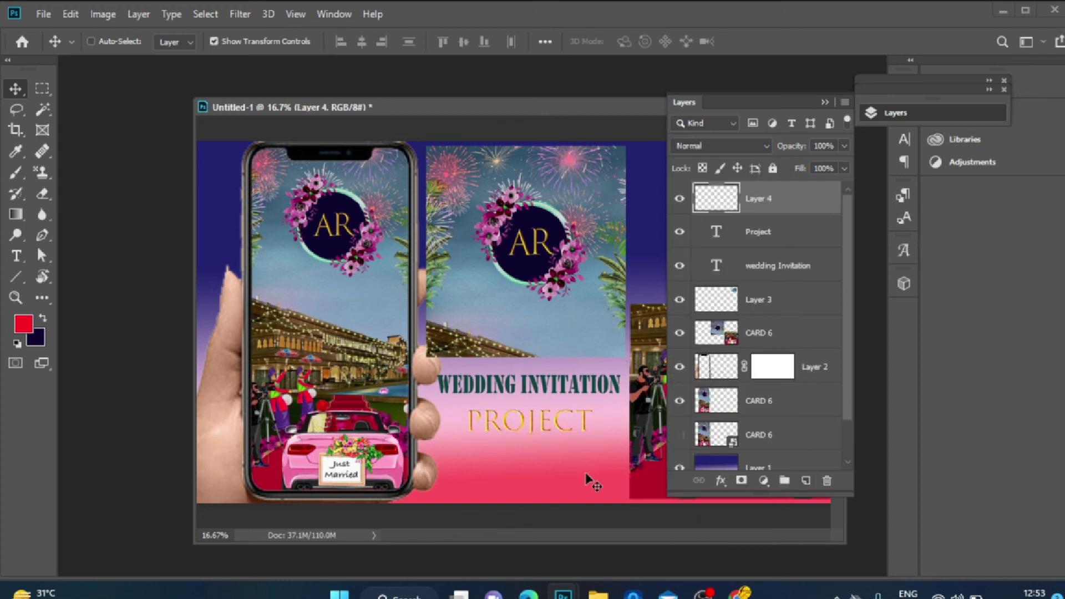
Switch to the Chrome browser and search Google Images for "subscribe logo".
{"action": "left_click", "coordinate": [739, 592]}
{"action": "left_click", "coordinate": [694, 128]}
{"action": "key", "text": "BackSpace"}
{"action": "key", "text": "BackSpace"}
{"action": "key", "text": "BackSpace"}
{"action": "key", "text": "BackSpace"}
{"action": "key", "text": "BackSpace"}
{"action": "key", "text": "BackSpace"}
{"action": "key", "text": "BackSpace"}
{"action": "key", "text": "BackSpace"}
{"action": "key", "text": "BackSpace"}
{"action": "key", "text": "BackSpace"}
{"action": "key", "text": "BackSpace"}
{"action": "key", "text": "BackSpace"}
{"action": "key", "text": "BackSpace"}
{"action": "key", "text": "BackSpace"}
{"action": "type", "text": "subscr"}
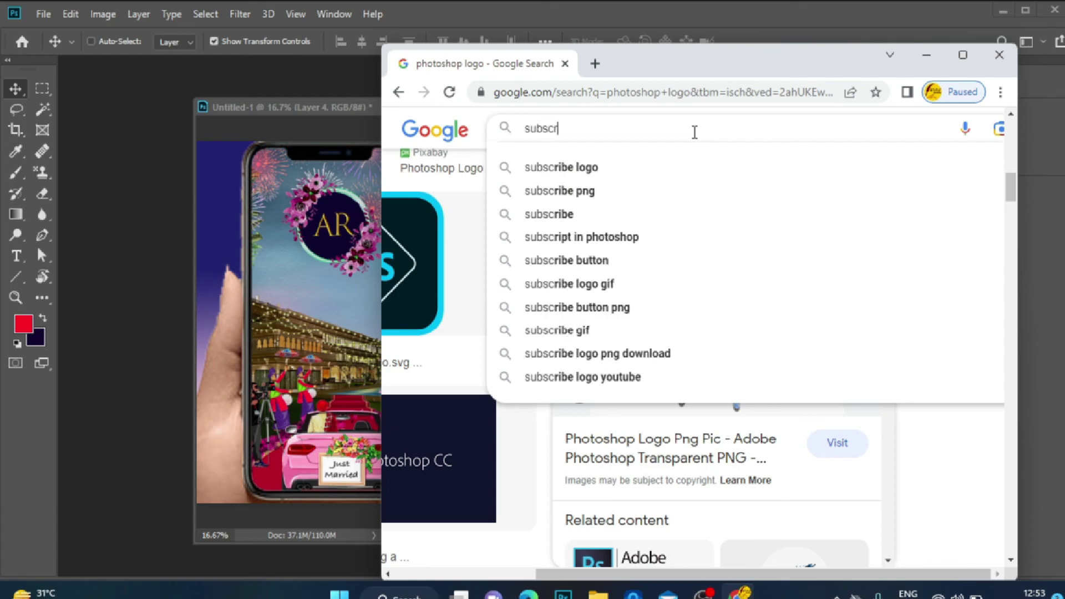
{"action": "left_click", "coordinate": [694, 168]}
Copy the red NicePNG YouTube "Subscribe to My Channel" image from the results and paste it into the Photoshop banner.
{"action": "left_click_drag", "start_coordinate": [1010, 155], "coordinate": [1017, 315]}
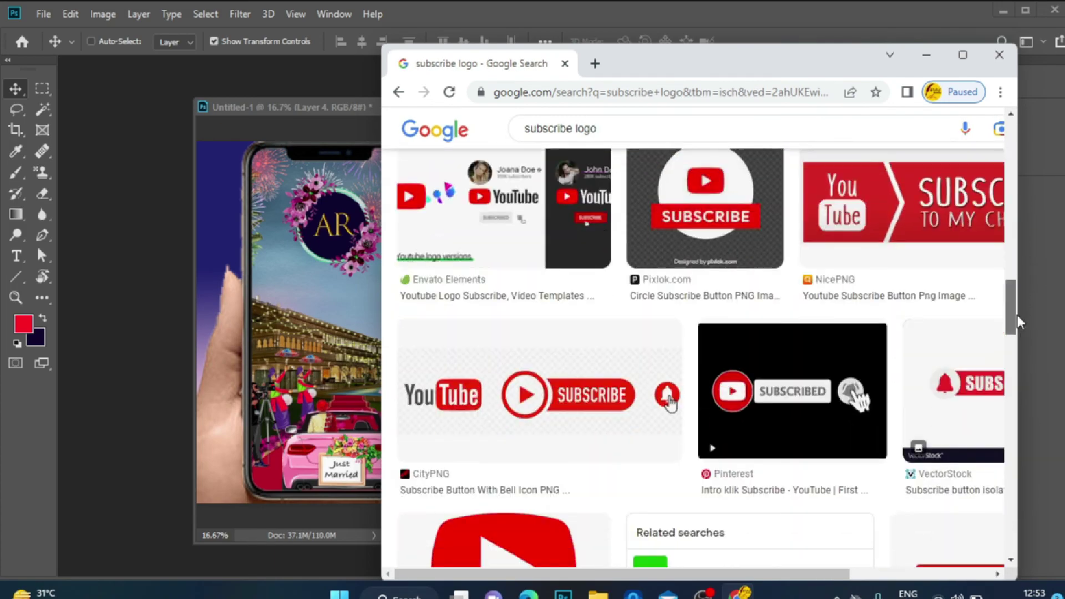
{"action": "left_click", "coordinate": [953, 219]}
{"action": "left_click", "coordinate": [807, 258]}
{"action": "left_click", "coordinate": [470, 68]}
{"action": "right_click", "coordinate": [688, 277]}
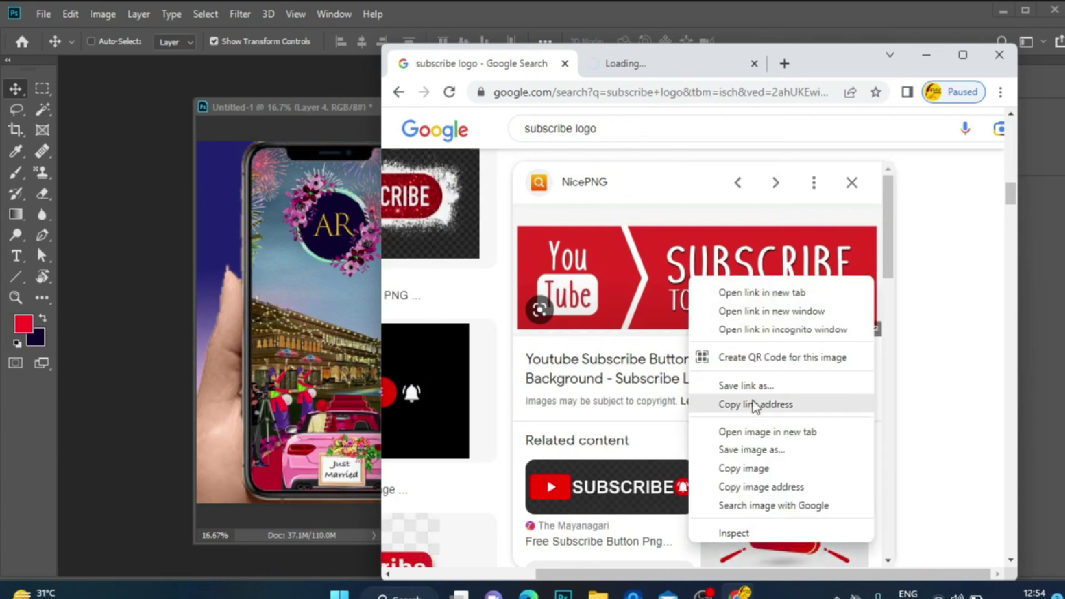
{"action": "left_click", "coordinate": [742, 468]}
{"action": "left_click", "coordinate": [299, 310]}
{"action": "key", "text": "ctrl+v"}
Remove the white border around the pasted Subscribe image with the Magic Wand.
{"action": "left_click", "coordinate": [43, 109]}
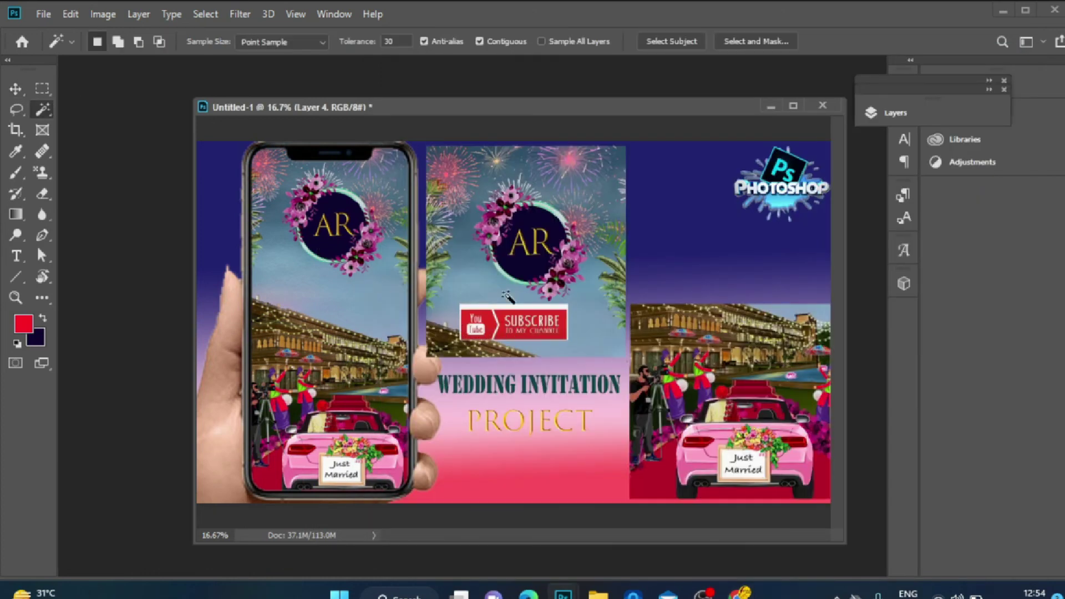
{"action": "left_click", "coordinate": [522, 307]}
Move the Subscribe image below the Project text, scale it to 93.41% and center it under the text.
{"action": "key", "text": "v"}
{"action": "left_click_drag", "start_coordinate": [534, 325], "coordinate": [549, 470]}
{"action": "key", "text": "ctrl+t"}
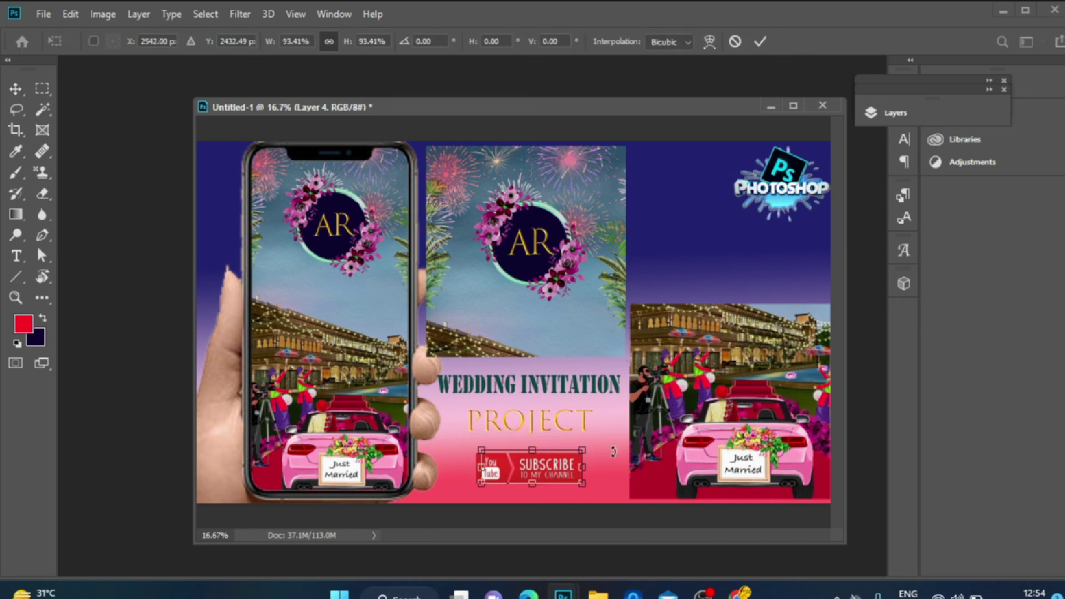
{"action": "key", "text": "Return"}
{"action": "key", "text": "m"}
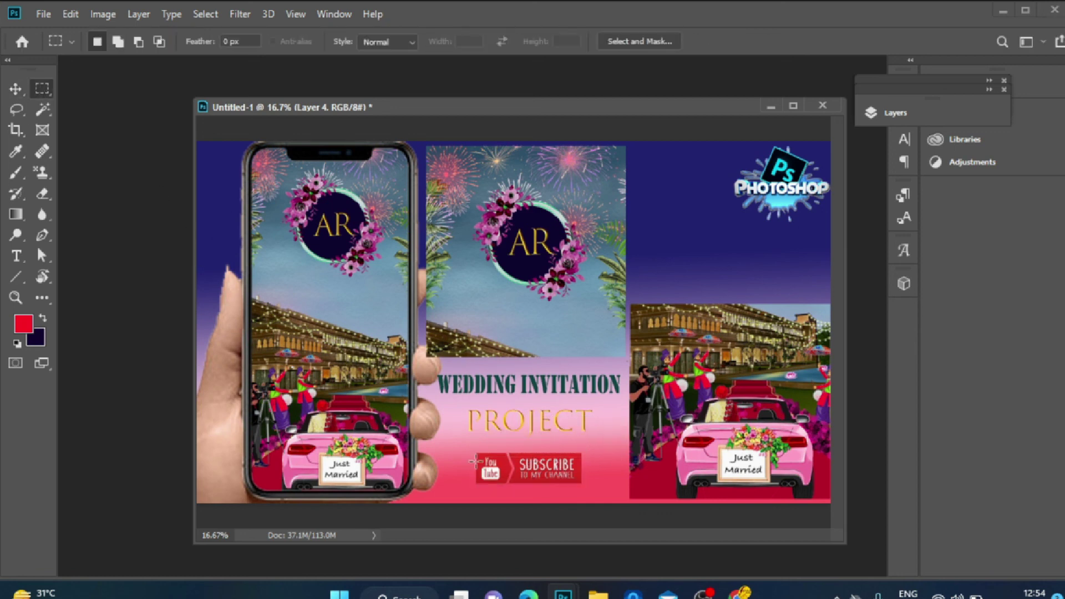
{"action": "key", "text": "v"}
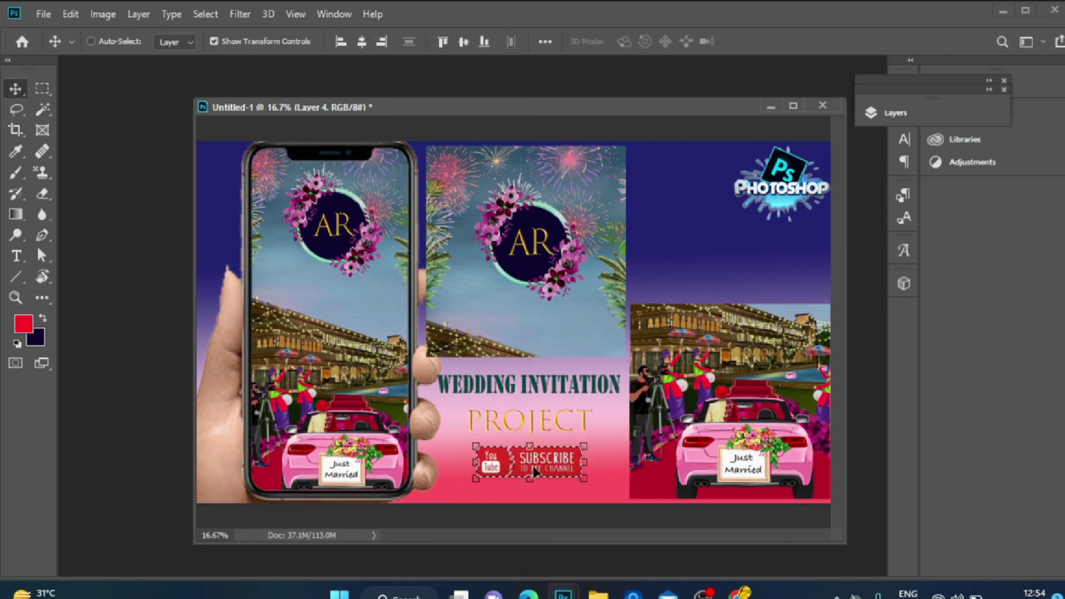